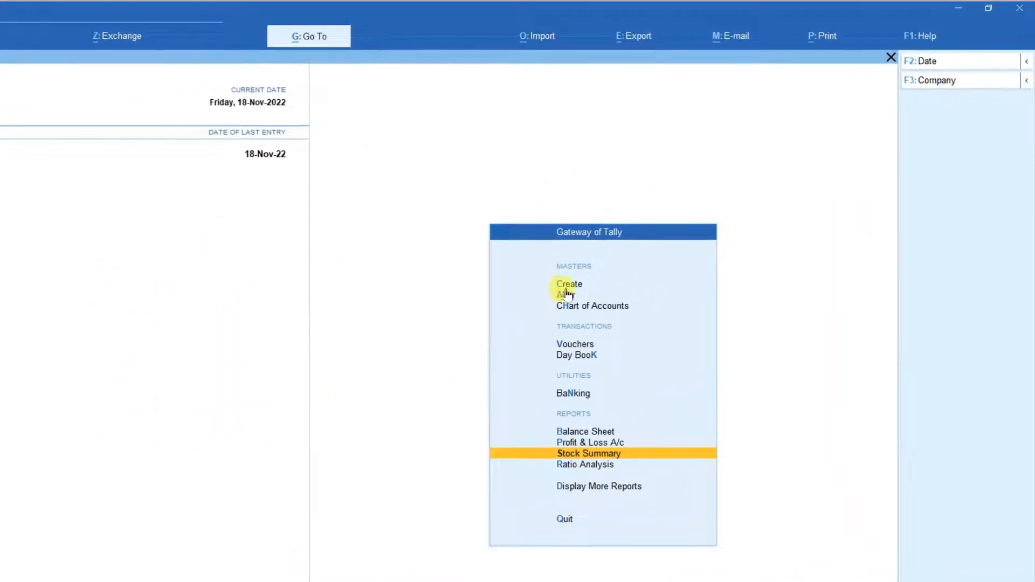
# Step: Start creating a Godown from the inventory masters
pyautogui.click(567, 284)
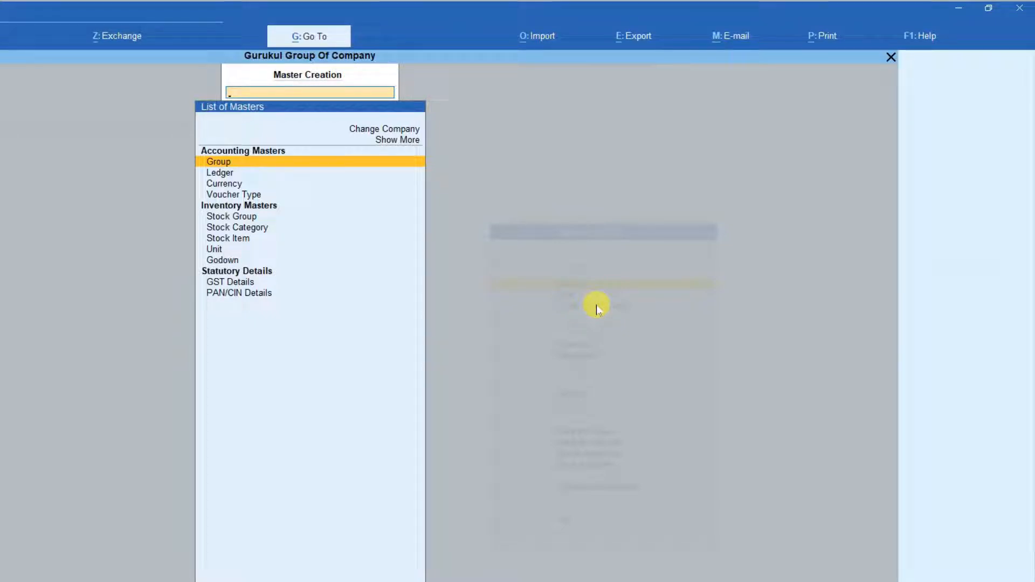
pyautogui.press('Down')
pyautogui.press('Down')
pyautogui.press('Down')
pyautogui.press('Down')
pyautogui.press('Down')
pyautogui.press('Down')
pyautogui.press('Down')
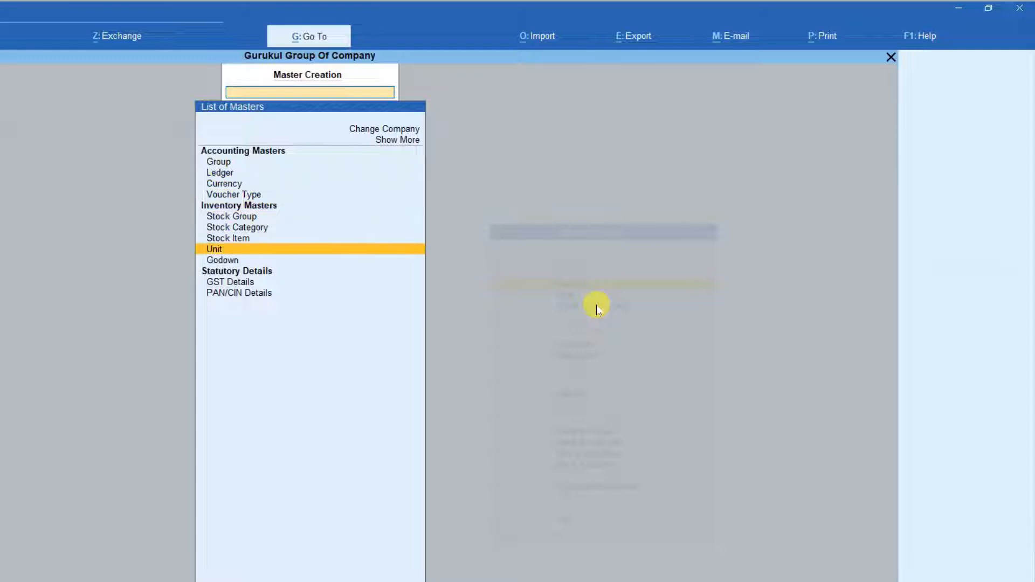
pyautogui.press('Down')
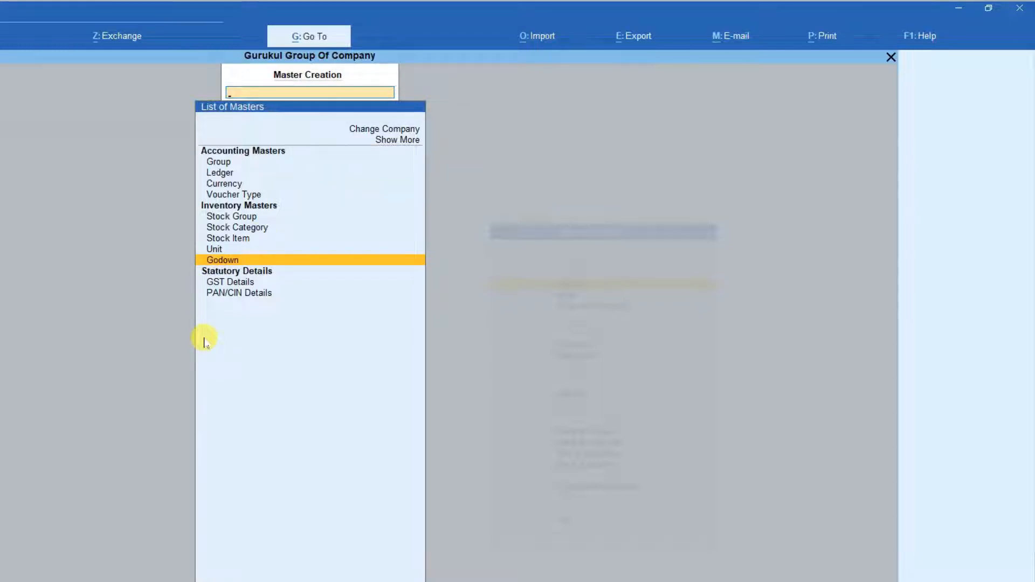
pyautogui.press('Return')
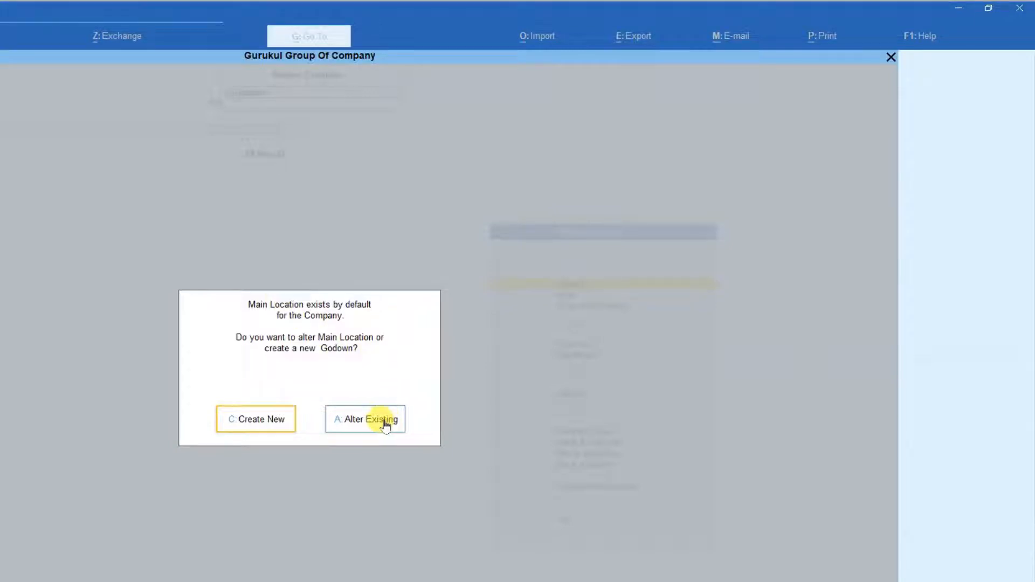
pyautogui.click(484, 351)
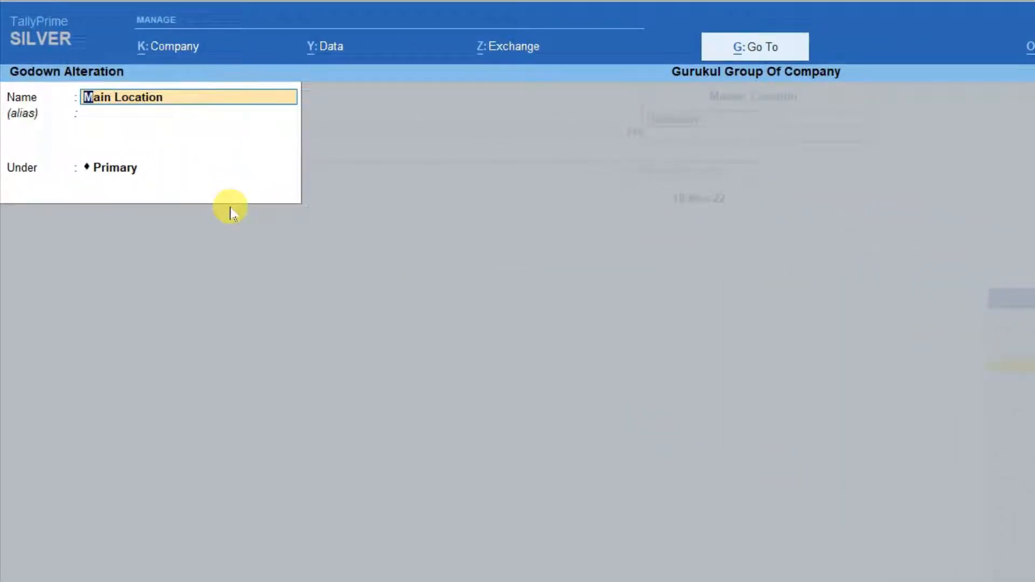
pyautogui.press('BackSpace')
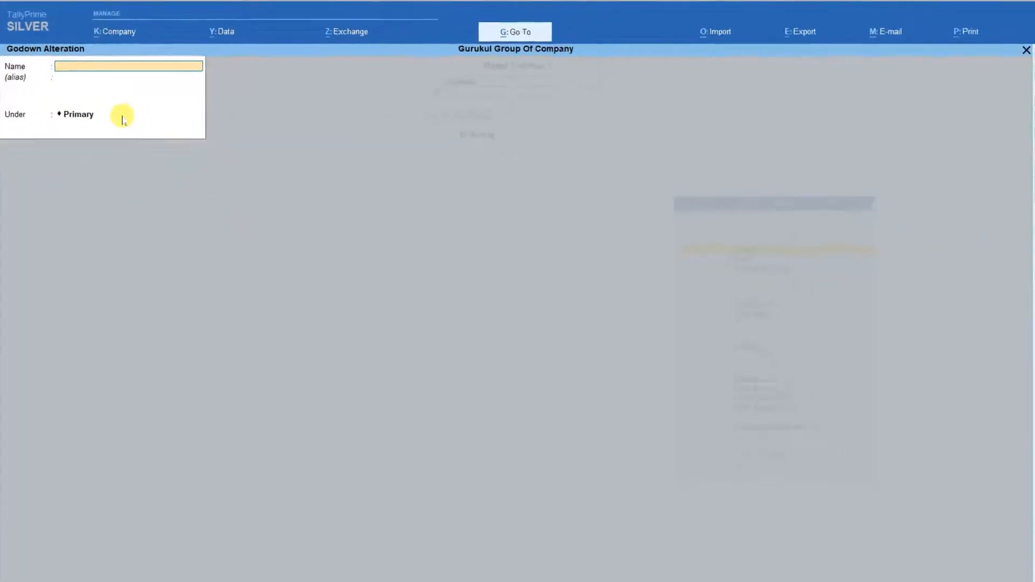
pyautogui.press('Escape')
pyautogui.press('y')
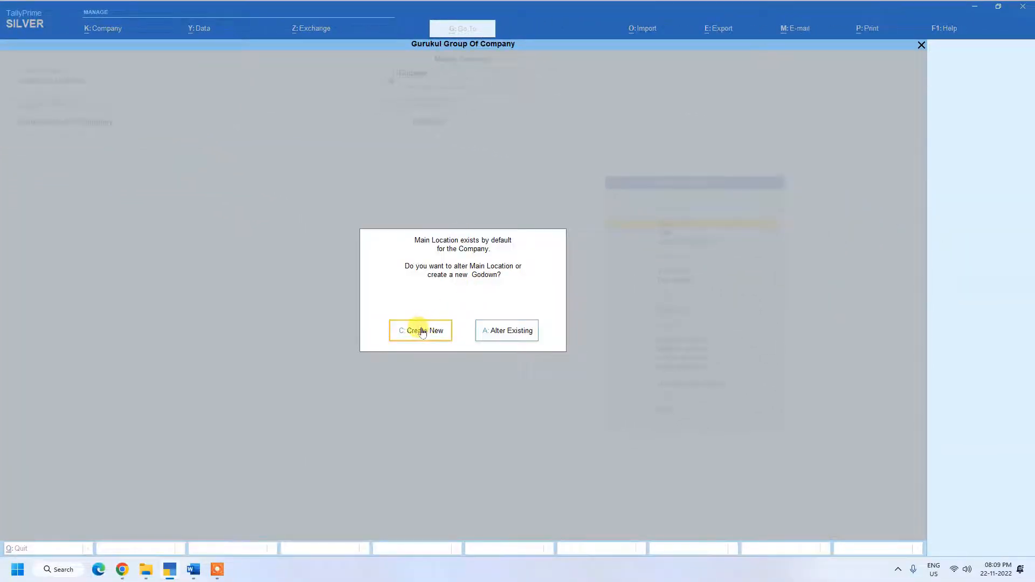
# Step: Create a new godown named ABS TOWER under Primary, without an alias, and accept it
pyautogui.click(423, 332)
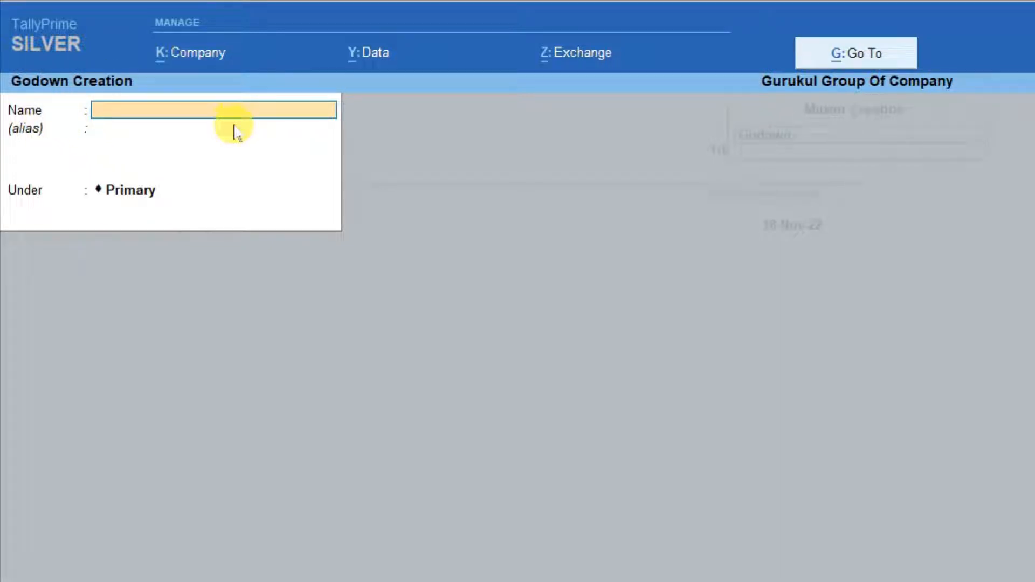
pyautogui.write('ABS TOWER')
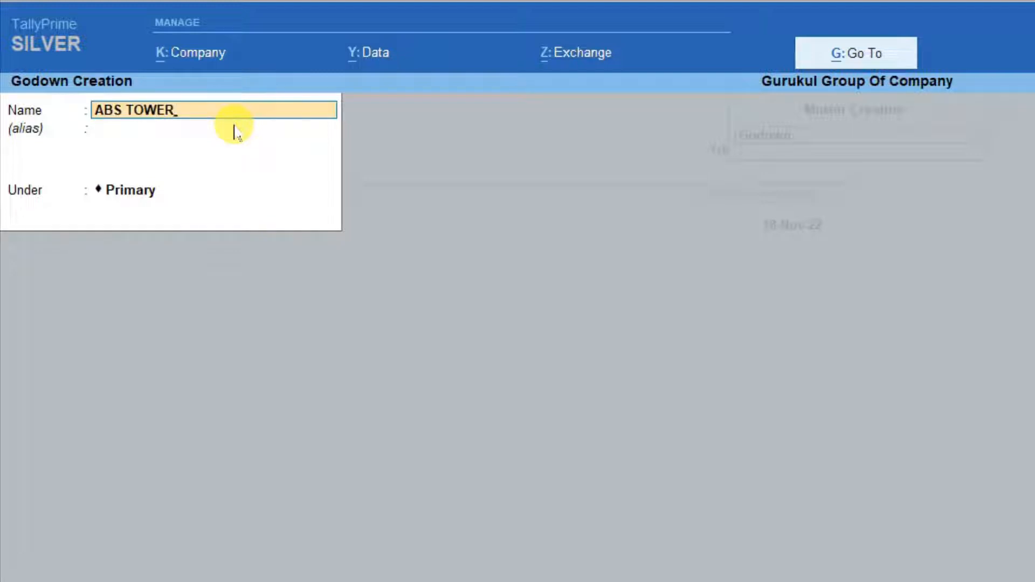
pyautogui.press('Return')
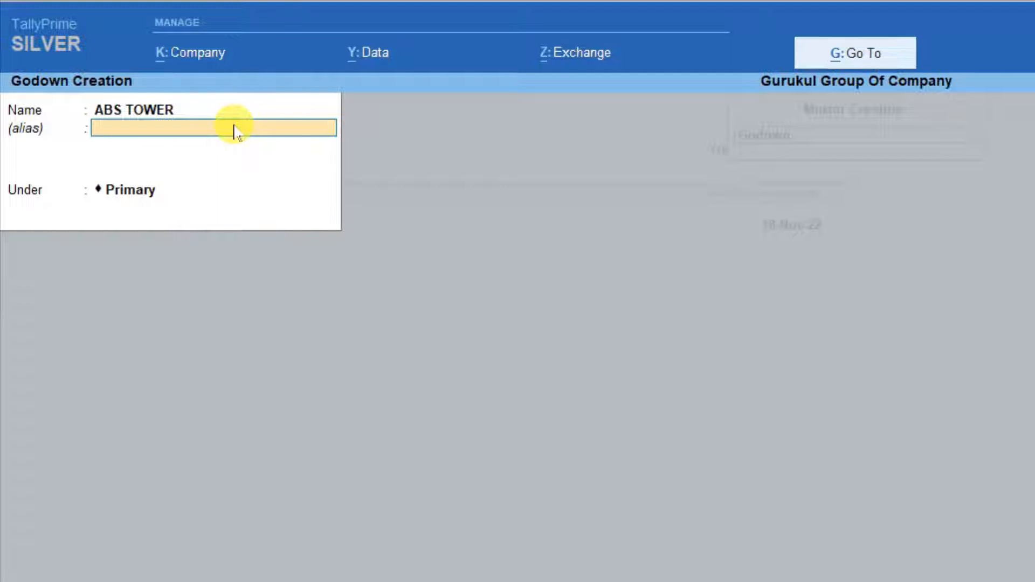
pyautogui.press('Return')
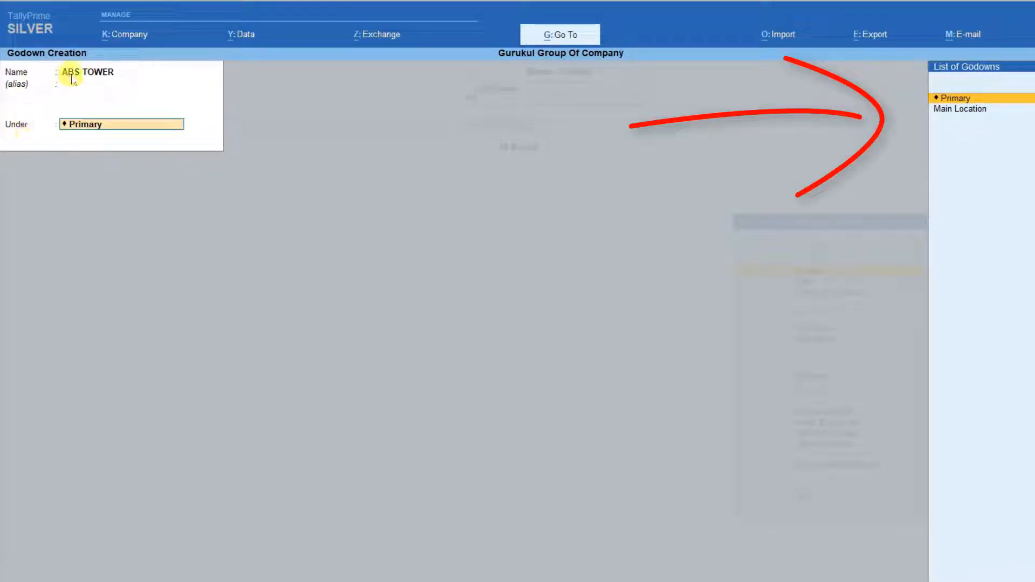
pyautogui.press('Down')
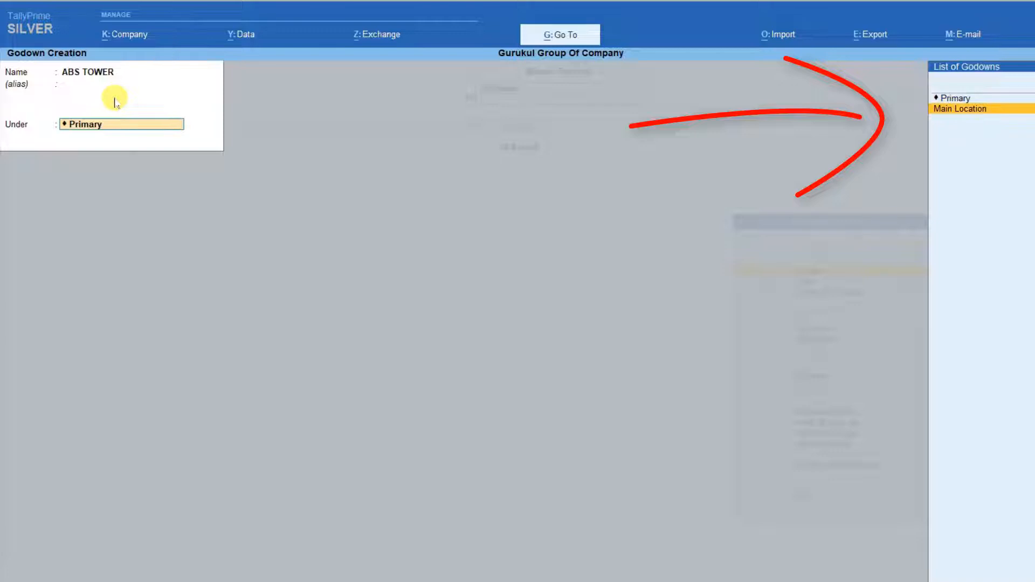
pyautogui.press('Up')
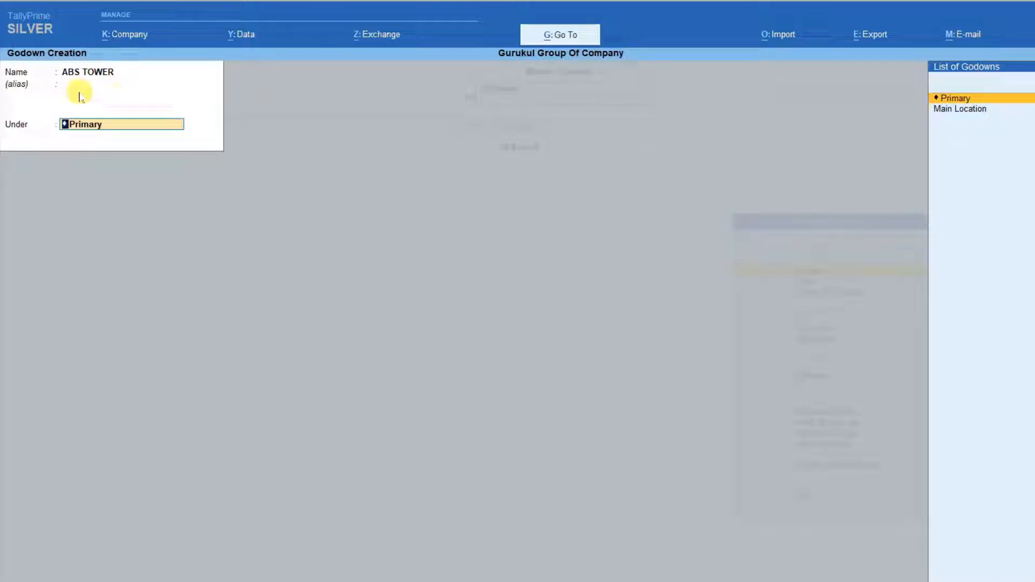
pyautogui.press('Return')
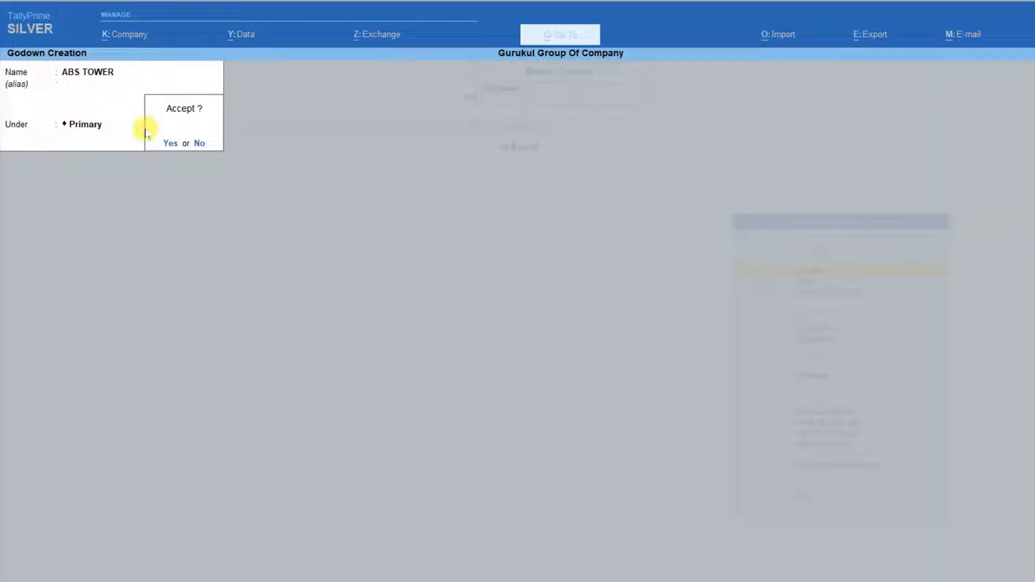
pyautogui.press('Return')
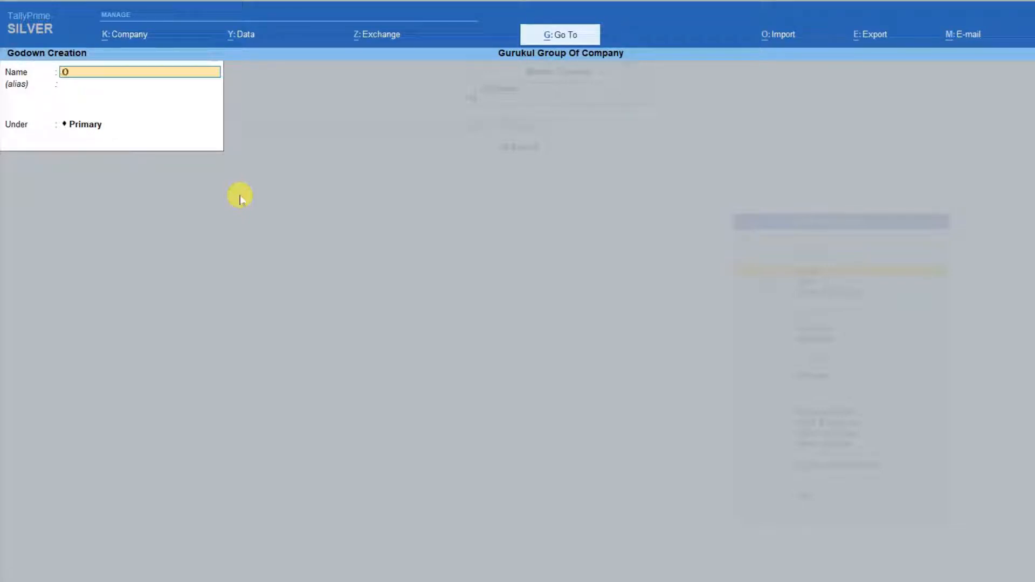
# Step: Create a second godown named OM KATARA under Primary, without an alias, and return to the Gateway of Tally
pyautogui.write('OM KATARA')
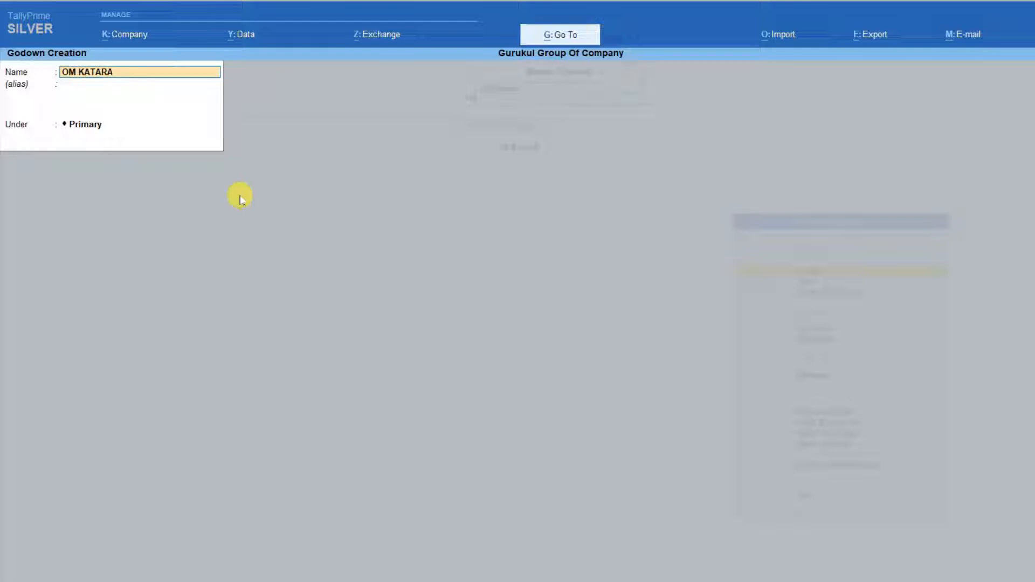
pyautogui.press('Return')
pyautogui.press('Return')
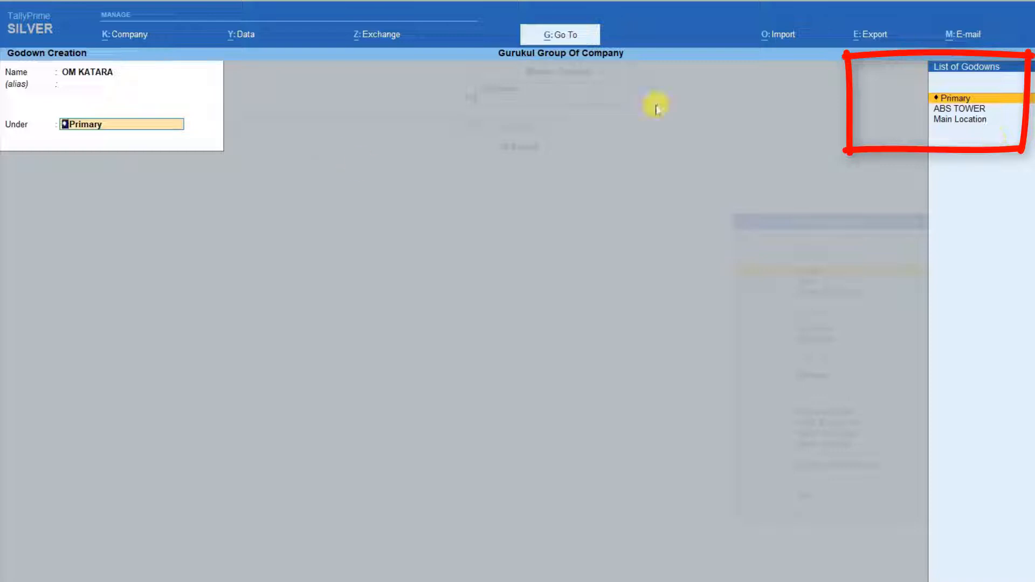
pyautogui.press('Down')
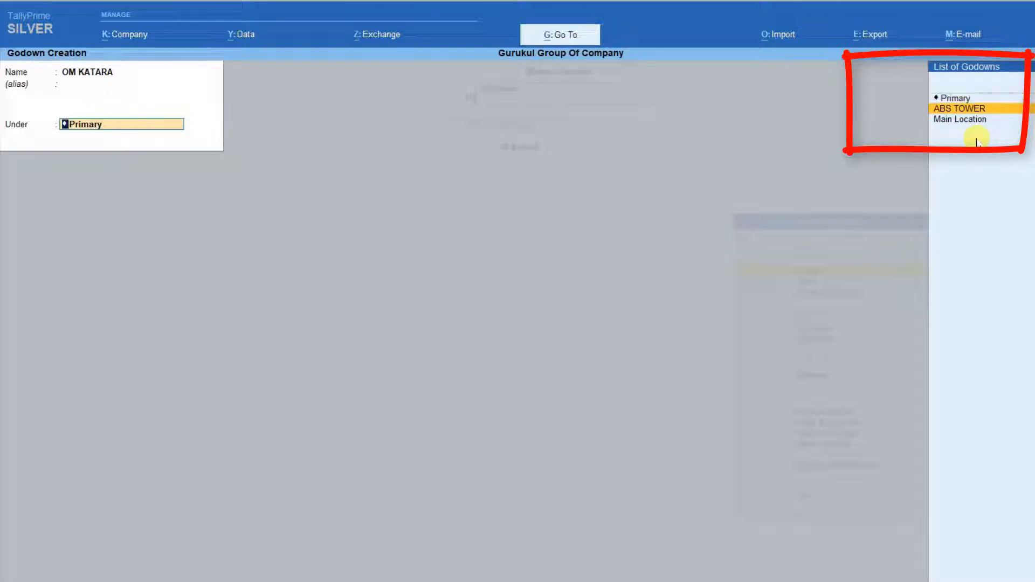
pyautogui.press('Up')
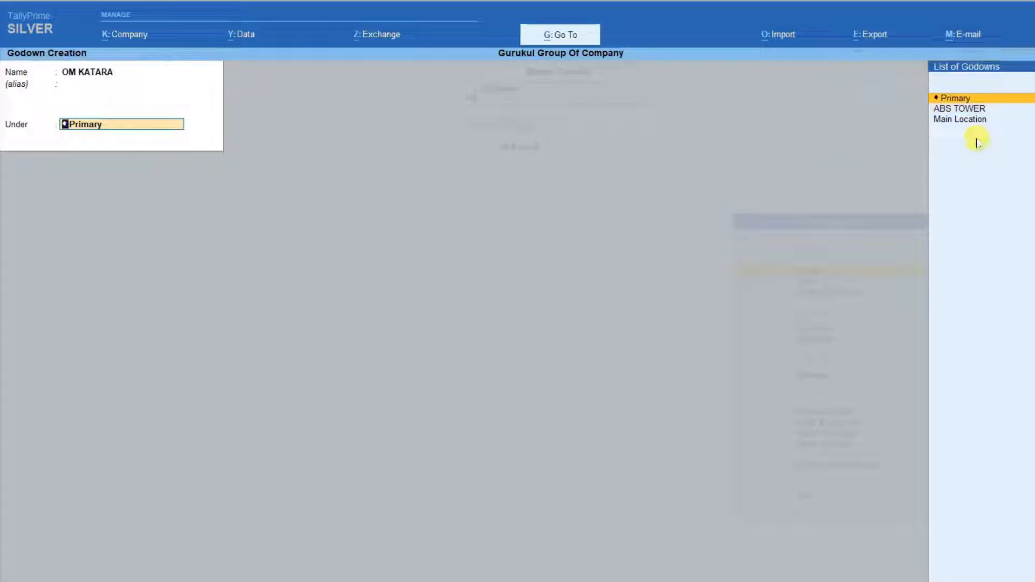
pyautogui.press('Return')
pyautogui.press('Return')
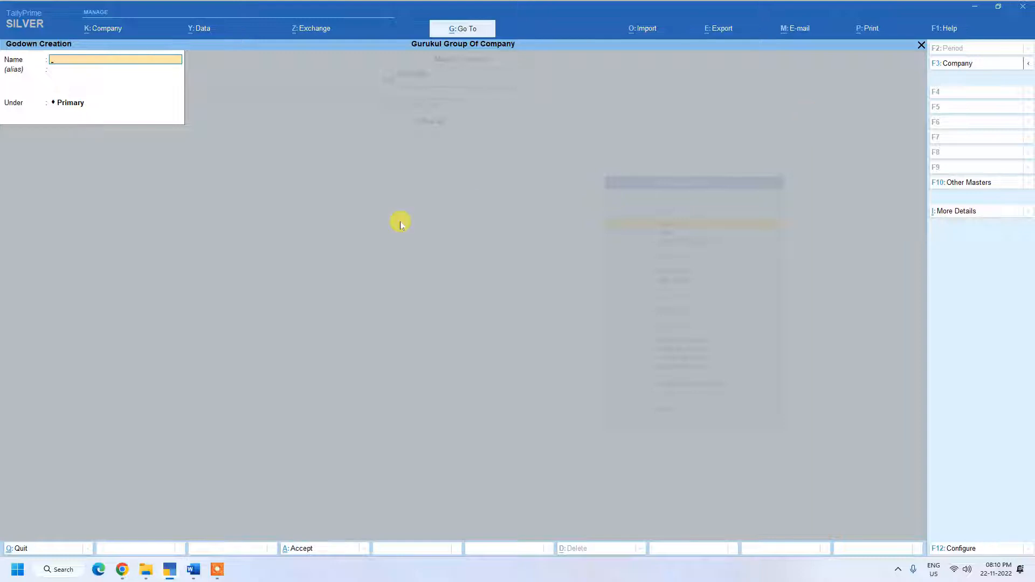
pyautogui.press('Escape')
pyautogui.press('Escape')
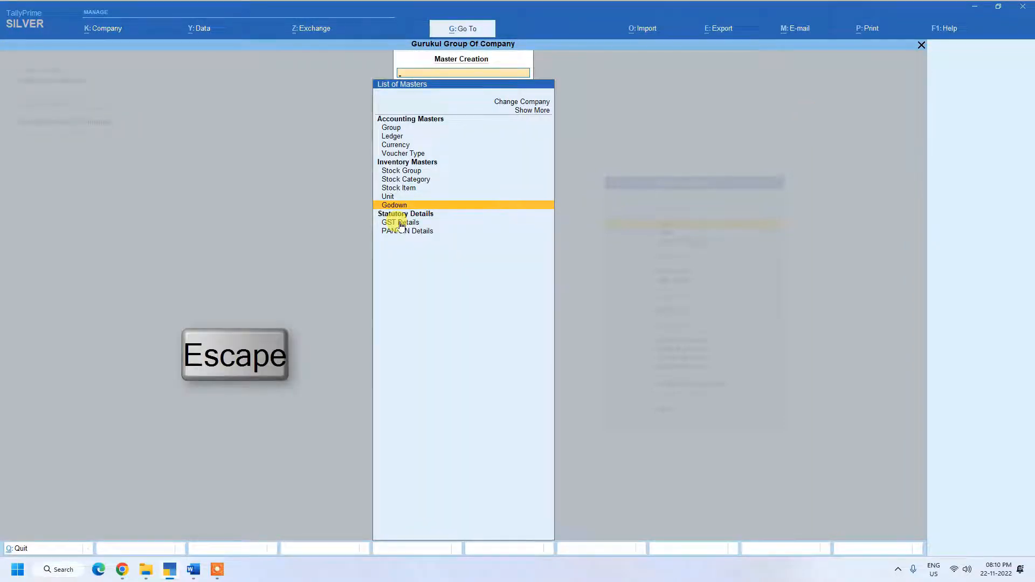
pyautogui.press('Escape')
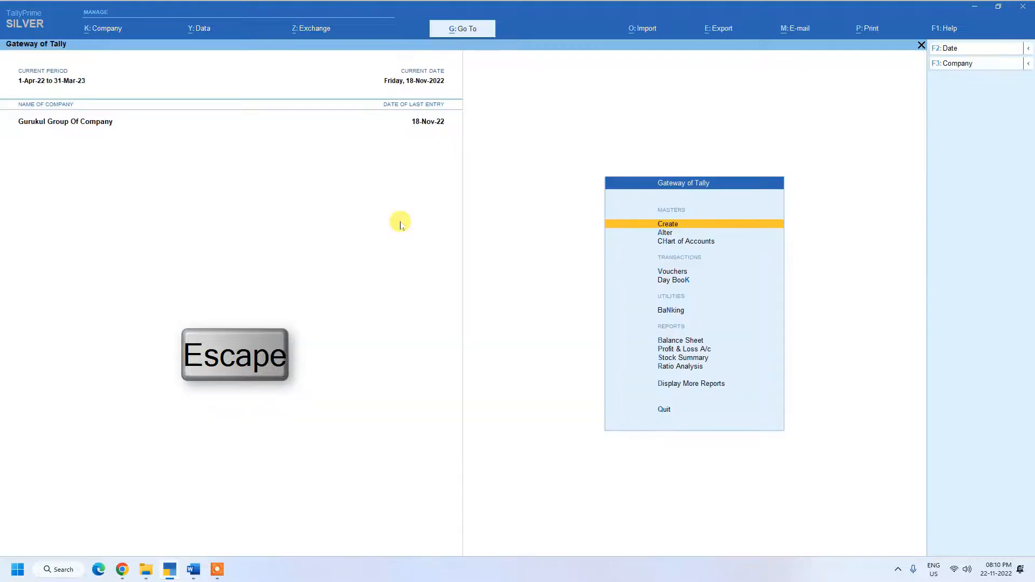
# Step: Bring up the list of existing godowns for master alteration
pyautogui.press('Down')
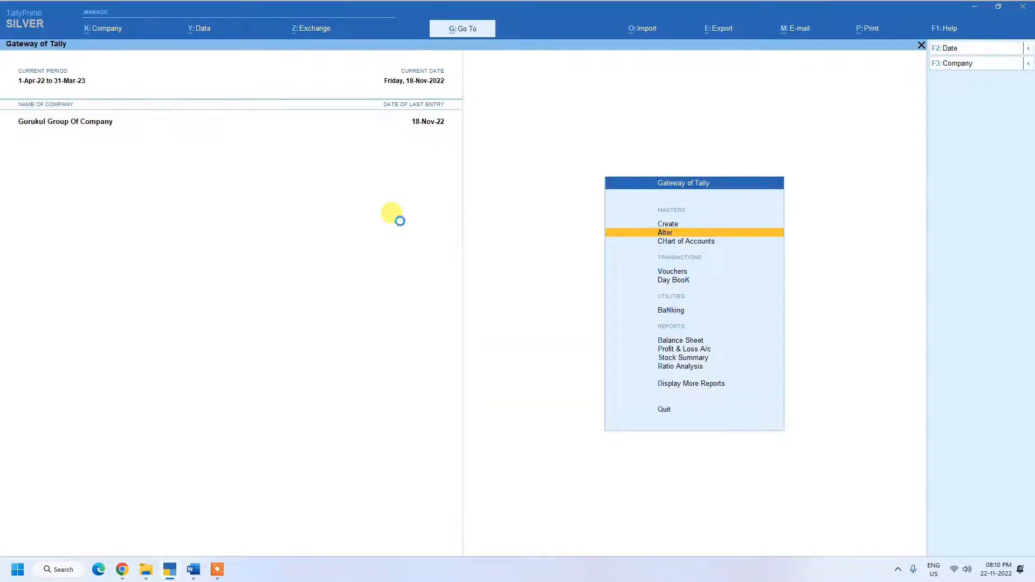
pyautogui.press('Return')
pyautogui.press('Down')
pyautogui.press('Down')
pyautogui.press('Down')
pyautogui.press('Down')
pyautogui.press('Down')
pyautogui.press('Down')
pyautogui.press('Down')
pyautogui.press('Down')
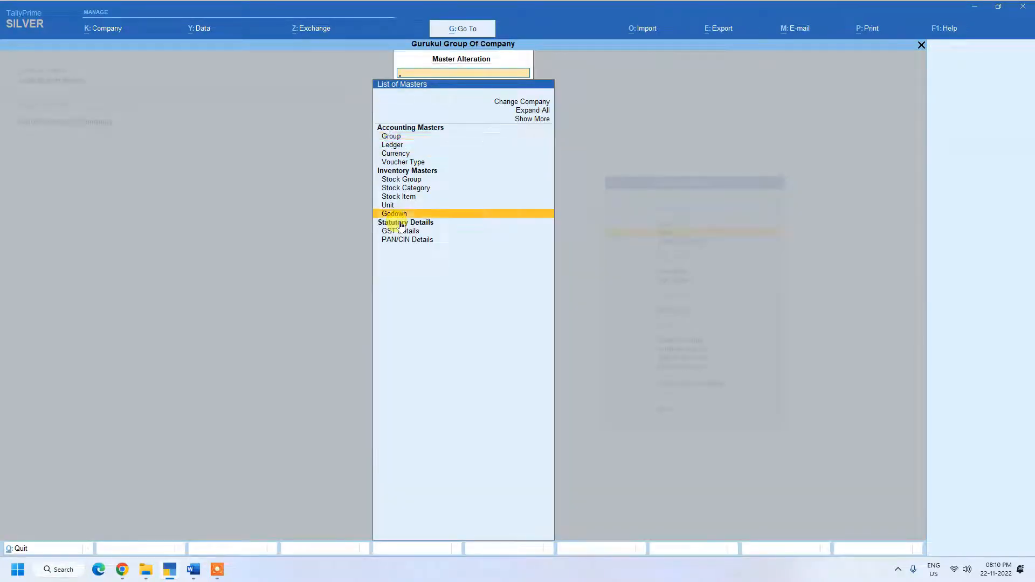
pyautogui.press('Return')
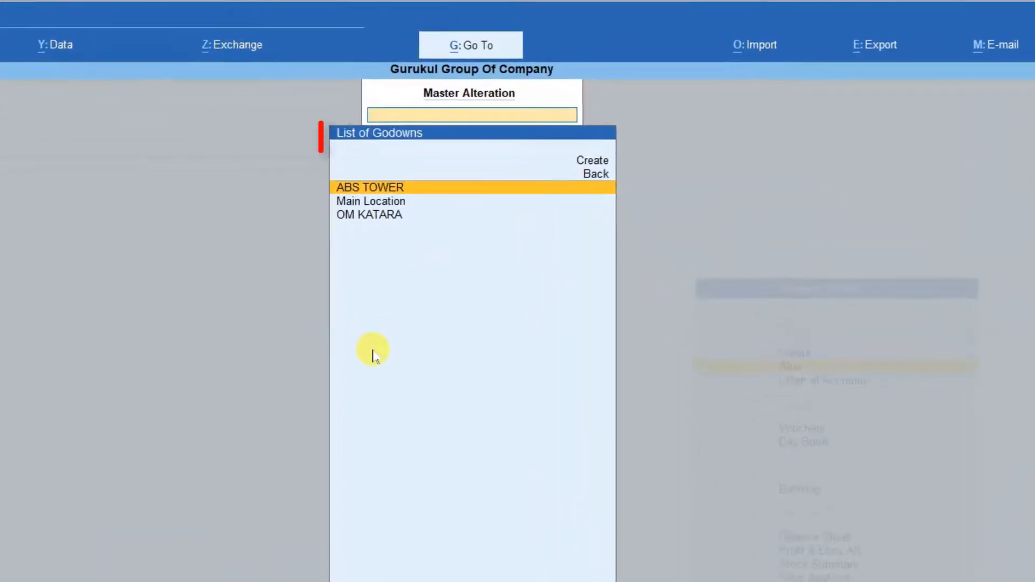
# Step: Go through the godown entries to check the created locations, then return to the Gateway of Tally
pyautogui.press('Down')
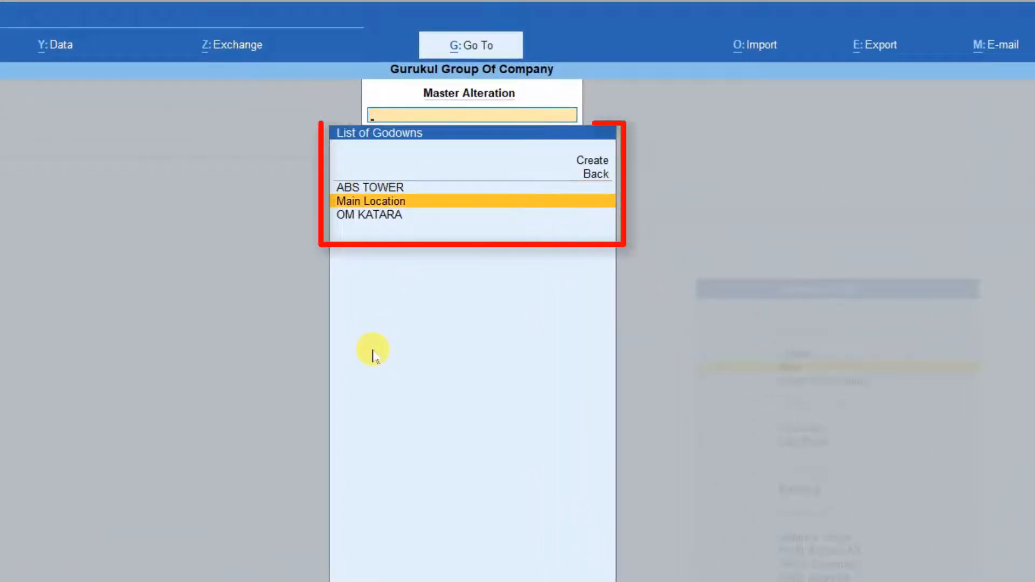
pyautogui.press('Down')
pyautogui.press('Up')
pyautogui.press('Up')
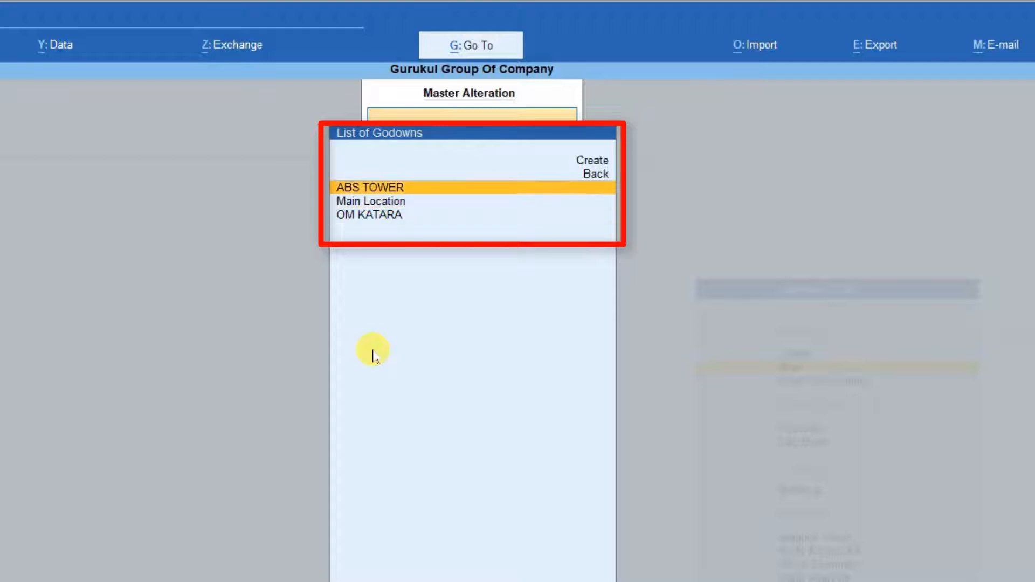
pyautogui.press('Down')
pyautogui.press('Down')
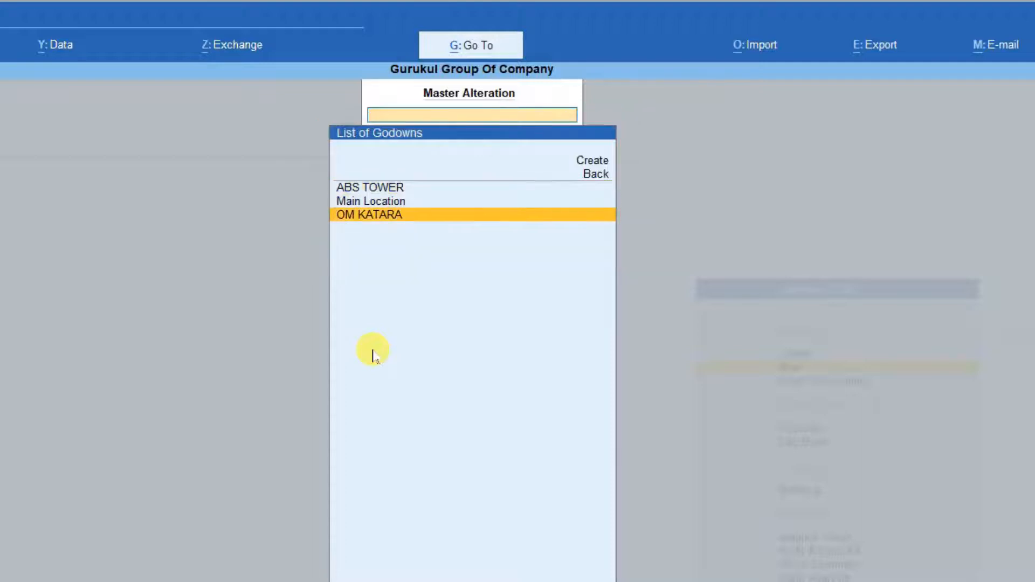
pyautogui.press('Up')
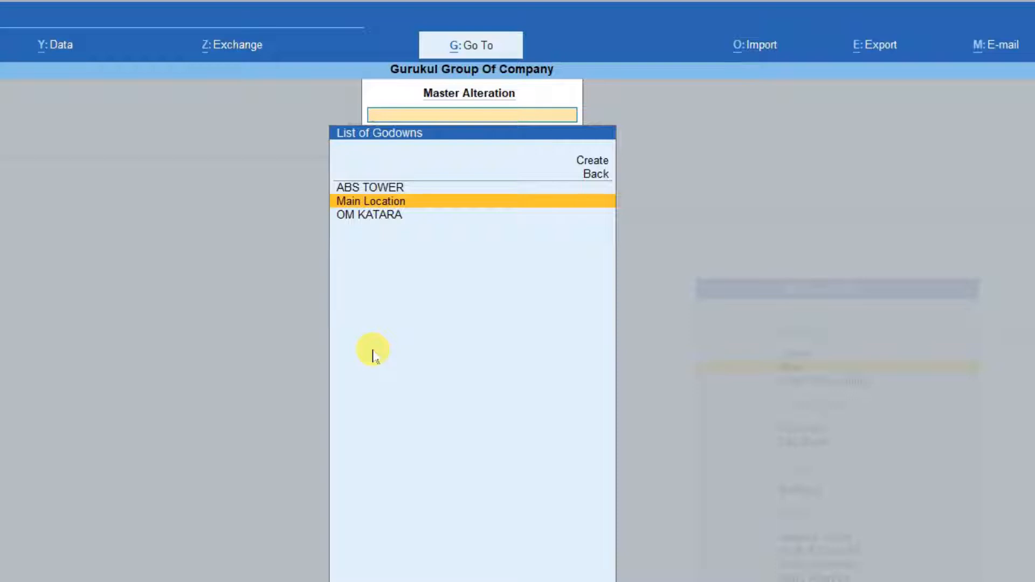
pyautogui.press('Escape')
pyautogui.press('Escape')
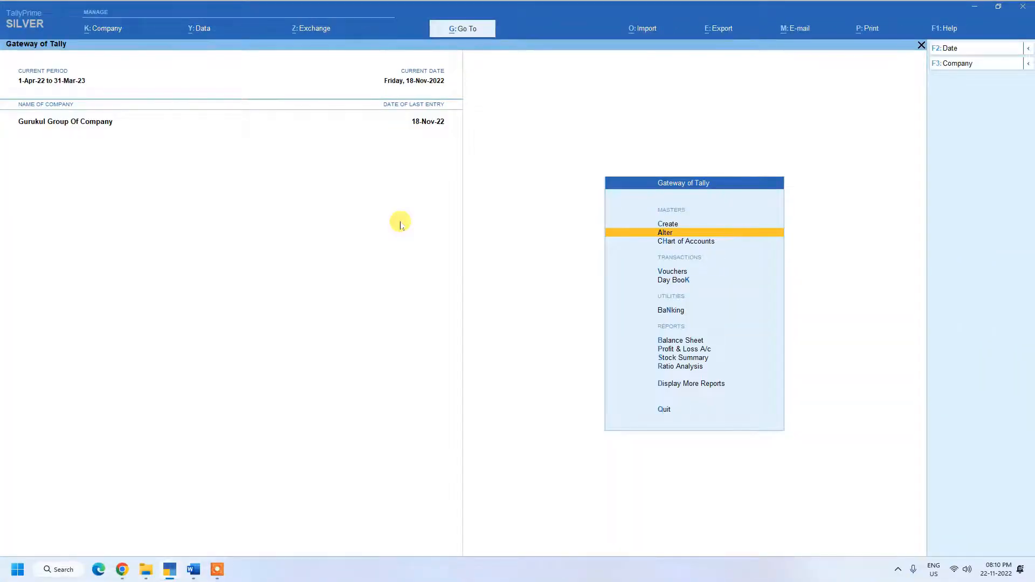
# Step: Start a purchase voucher with supplier invoice number 6 and accept the invoice date 18-Nov-22
pyautogui.press('Up')
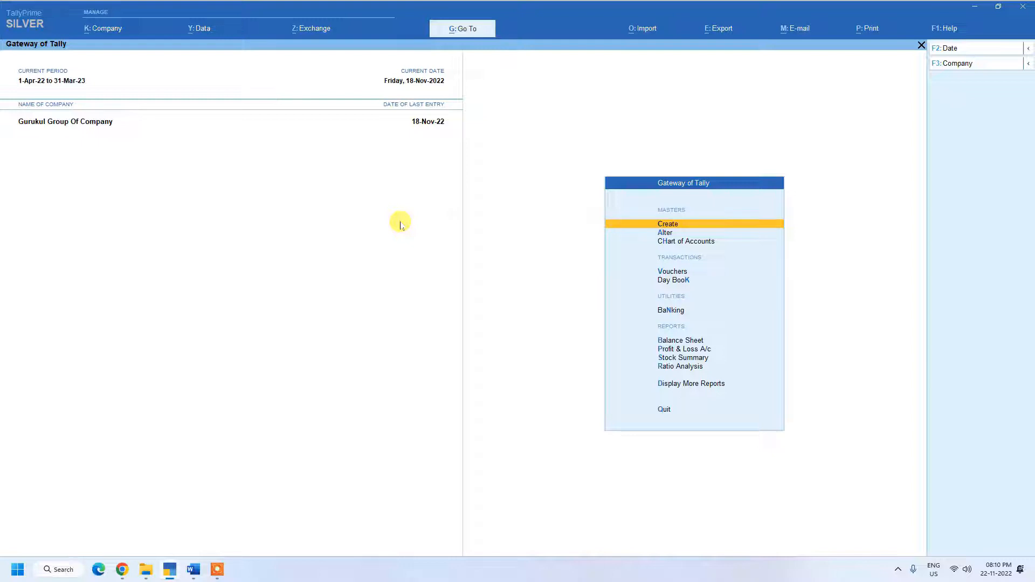
pyautogui.press('Down')
pyautogui.press('Down')
pyautogui.press('Down')
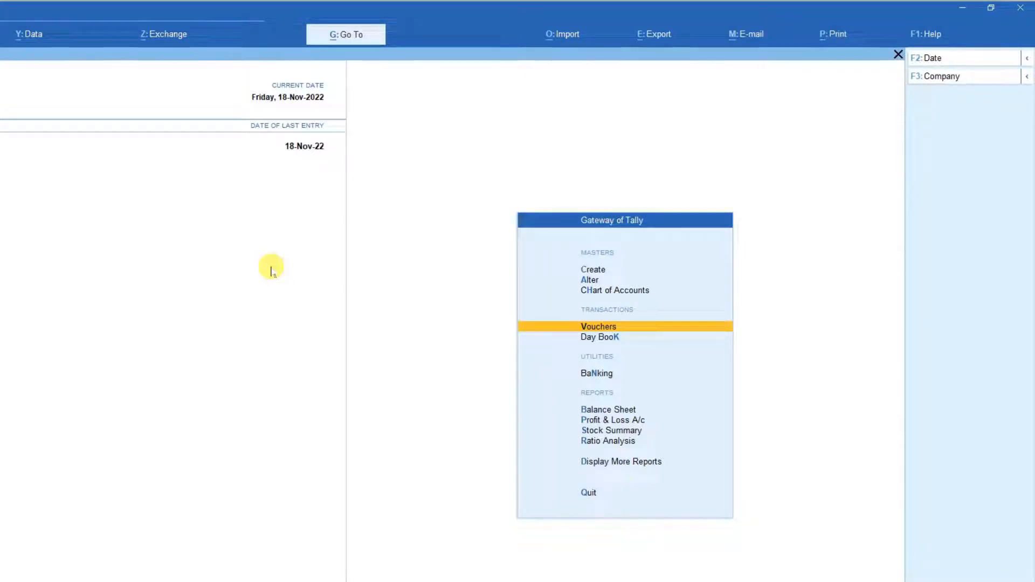
pyautogui.press('Return')
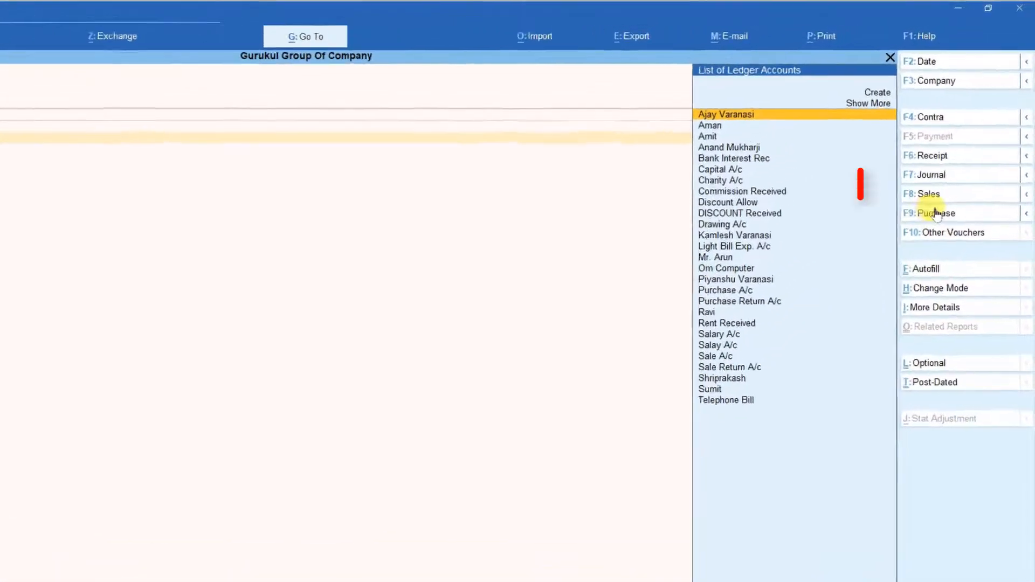
pyautogui.click(954, 241)
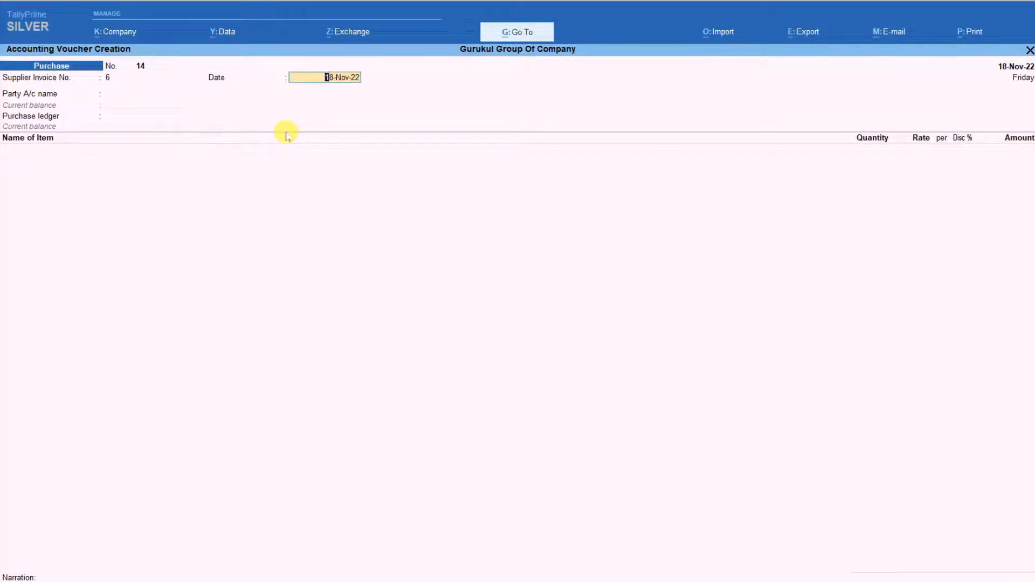
pyautogui.press('Return')
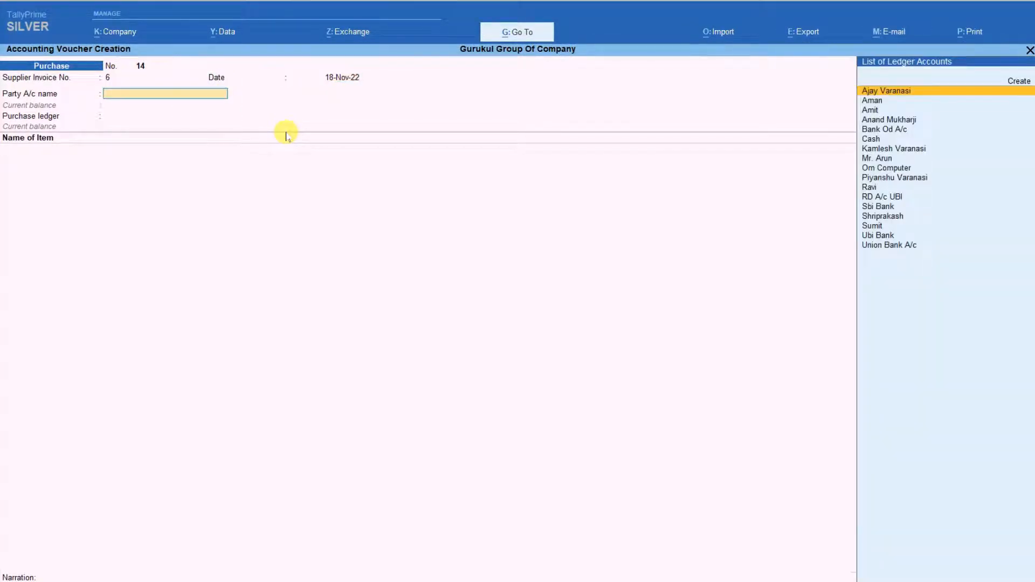
# Step: Set the party account to Cash and the purchase ledger to Purchase A/c for supplier invoice 6
pyautogui.press('Down')
pyautogui.press('Down')
pyautogui.press('Down')
pyautogui.press('Down')
pyautogui.press('Down')
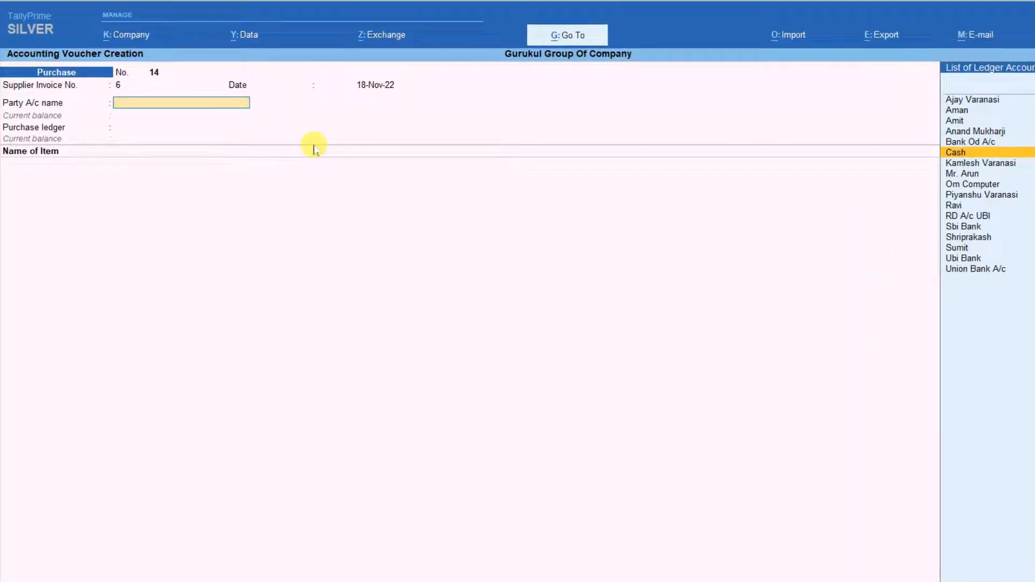
pyautogui.press('Return')
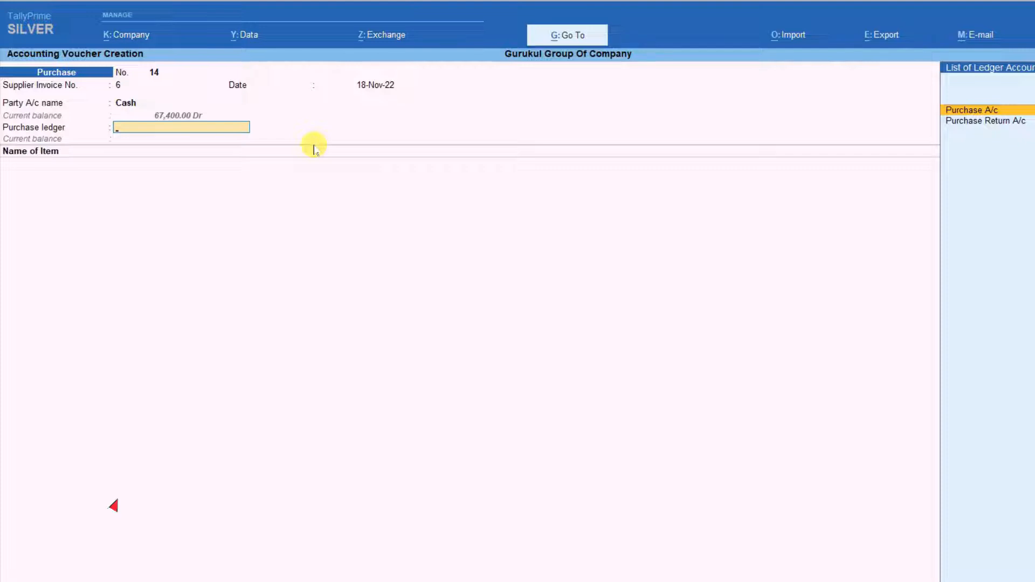
pyautogui.press('Return')
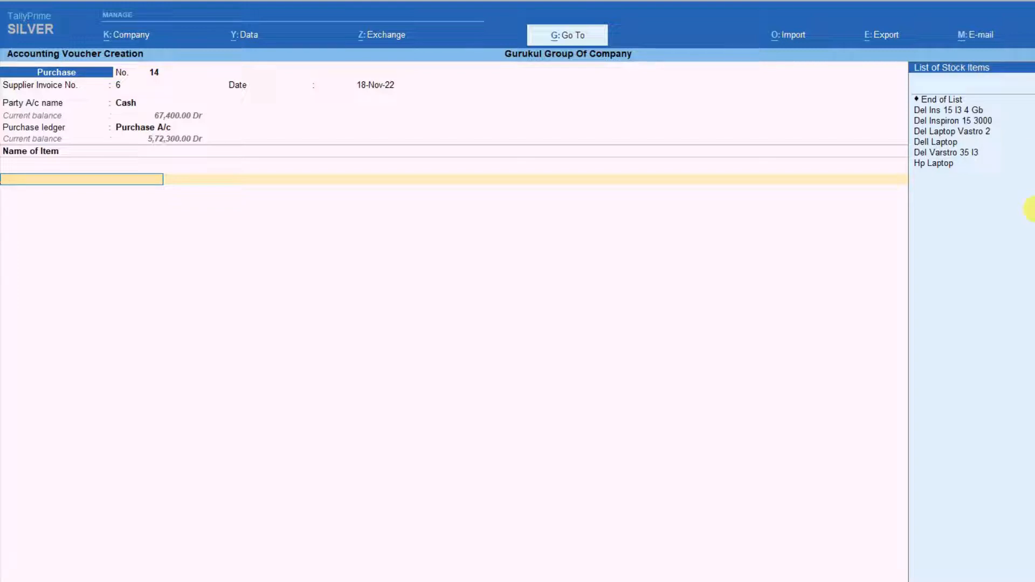
# Step: Add the stock item Del Ins 15 I3 4 Gb to the purchase voucher
pyautogui.press('Down')
pyautogui.press('Down')
pyautogui.press('Down')
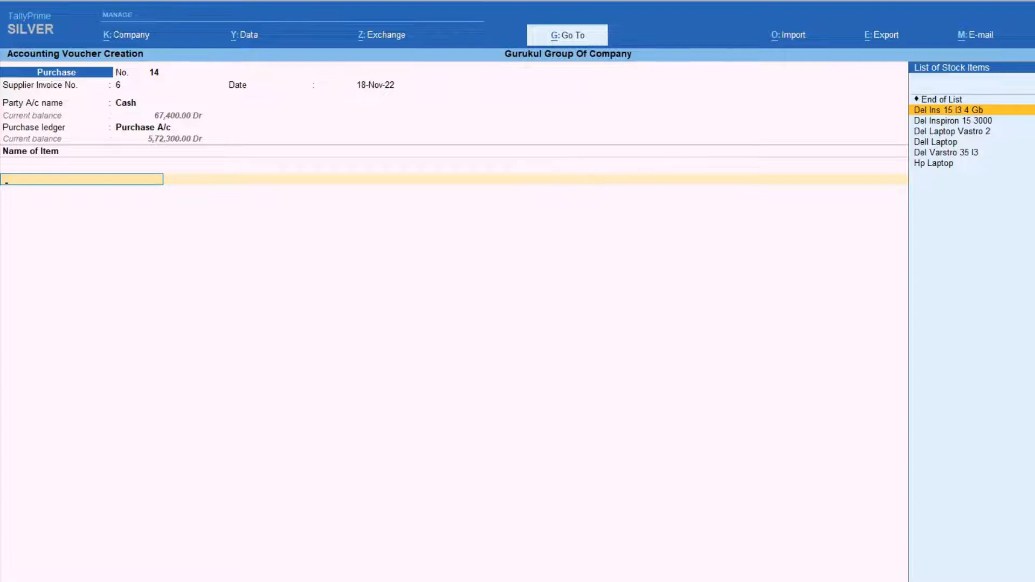
pyautogui.press('Down')
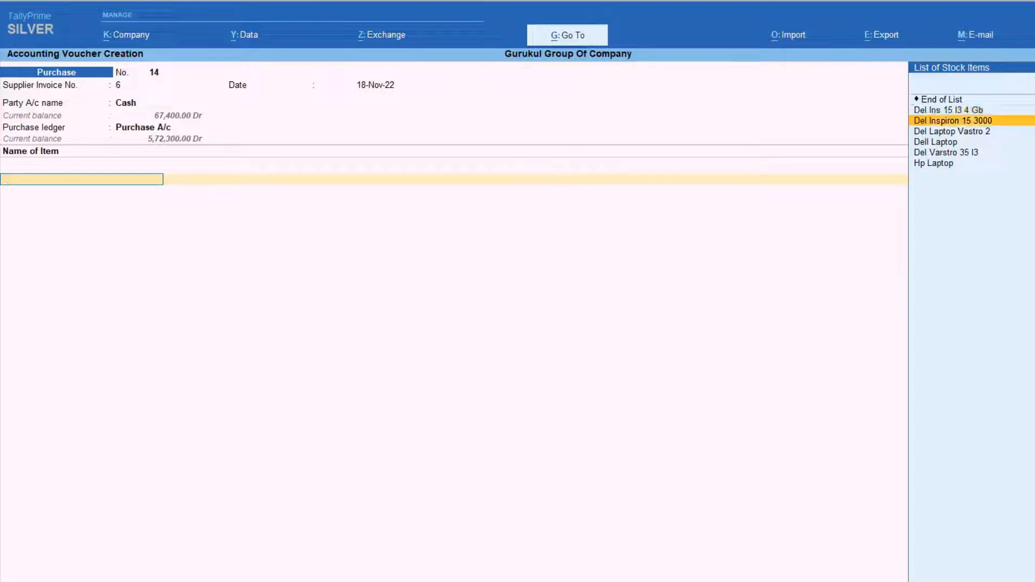
pyautogui.press('Down')
pyautogui.press('Down')
pyautogui.press('Up')
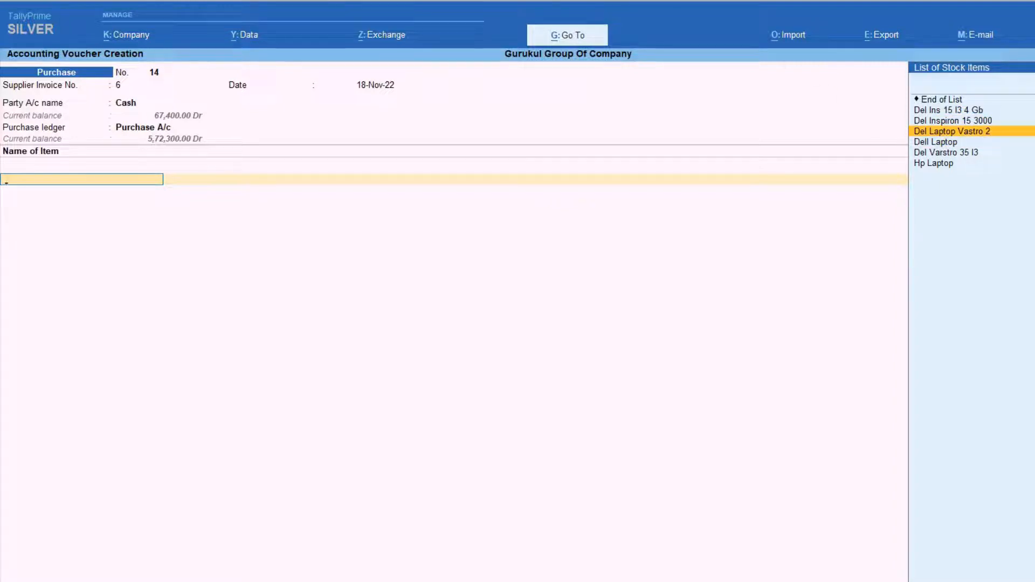
pyautogui.press('Up')
pyautogui.press('Up')
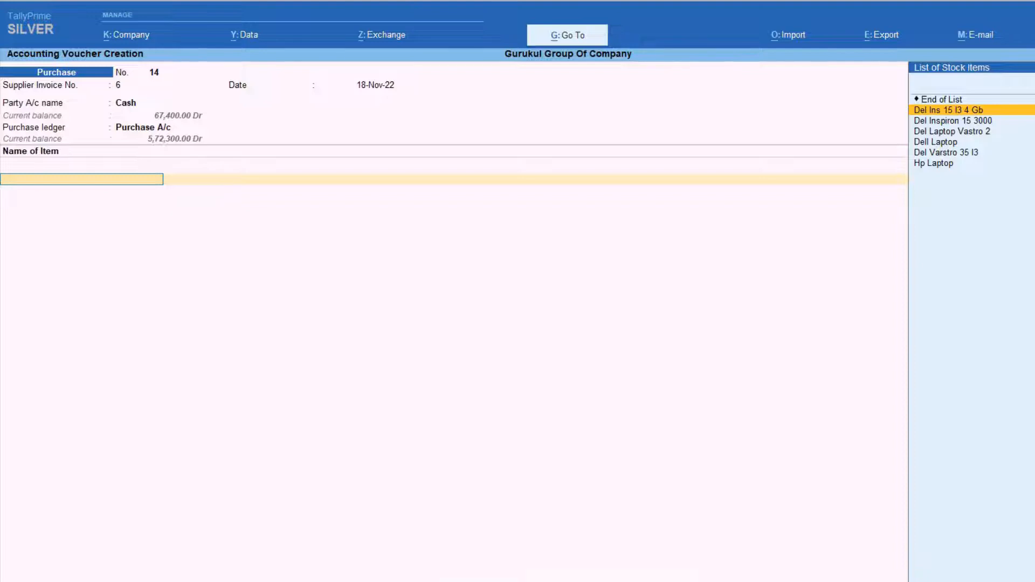
pyautogui.press('Return')
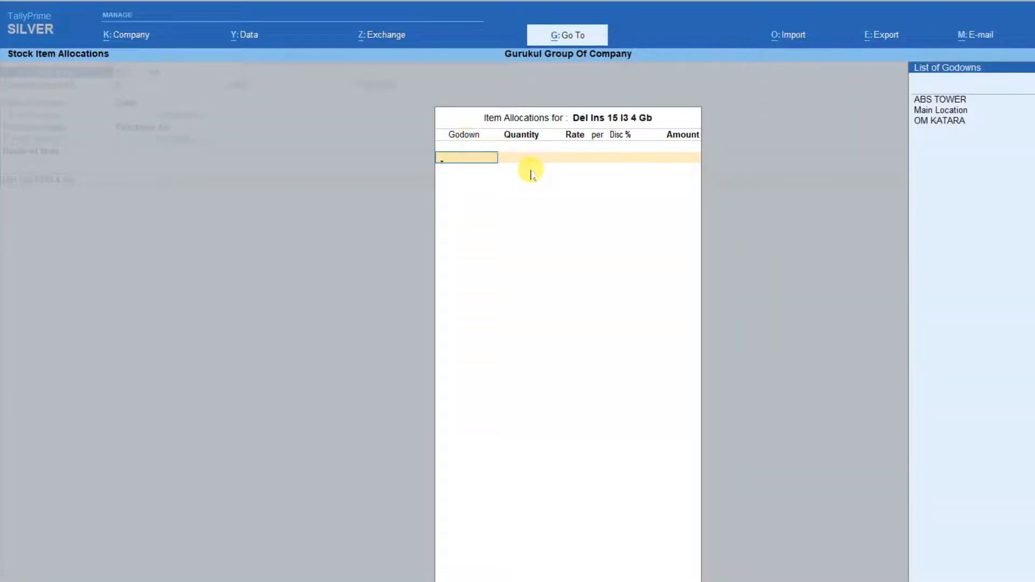
# Step: Allocate 3 pcs of Del Ins 15 I3 4 Gb to the ABS TOWER godown at a rate of 20,000 without discount
pyautogui.press('Down')
pyautogui.press('Down')
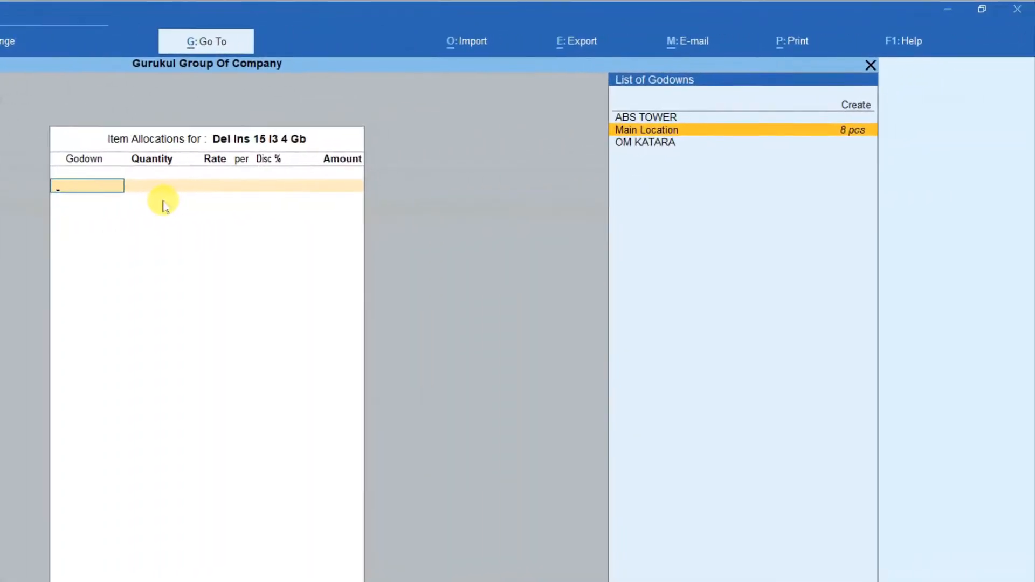
pyautogui.press('Up')
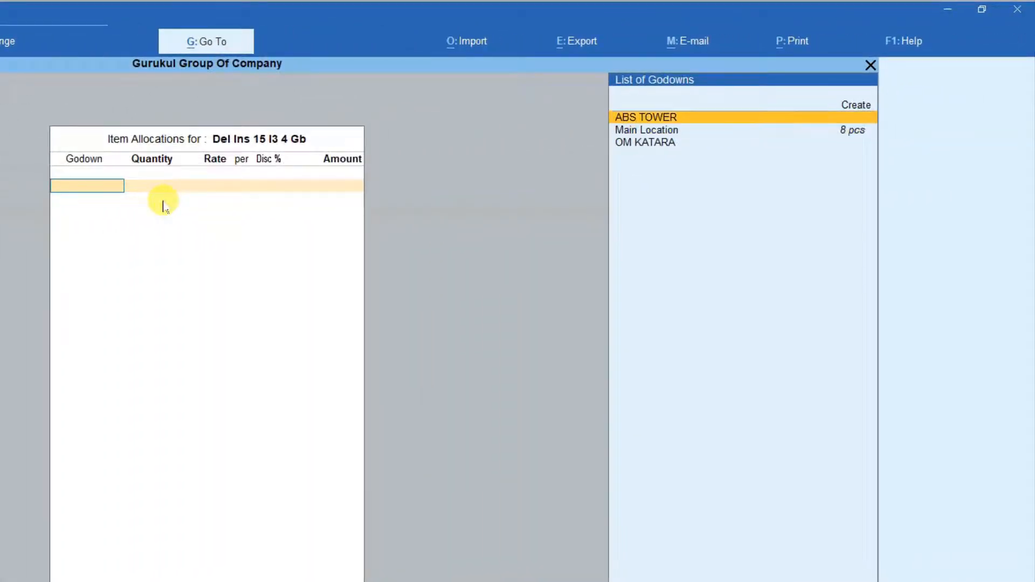
pyautogui.press('Return')
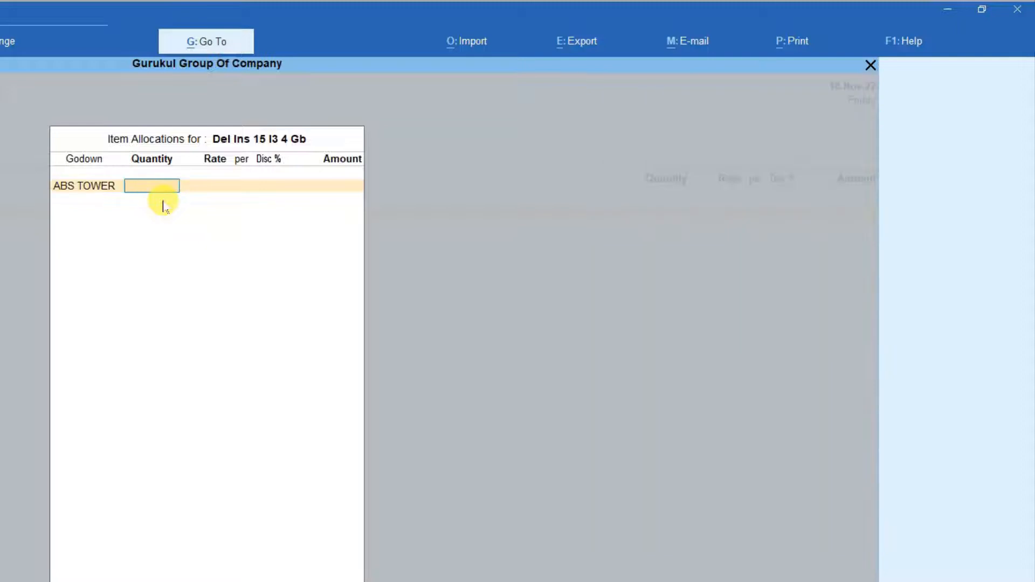
pyautogui.write('3')
pyautogui.press('Return')
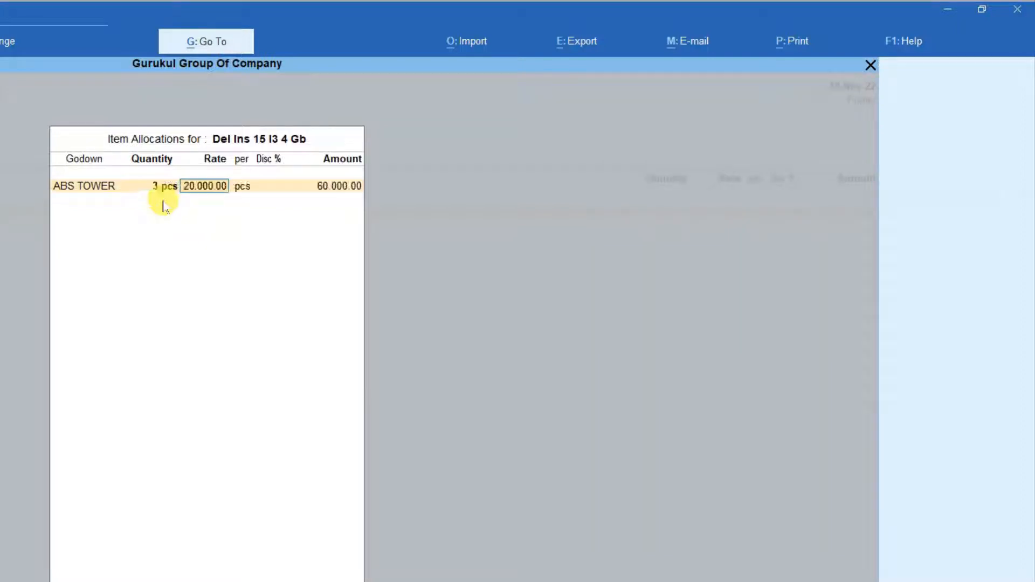
pyautogui.press('Return')
pyautogui.press('Return')
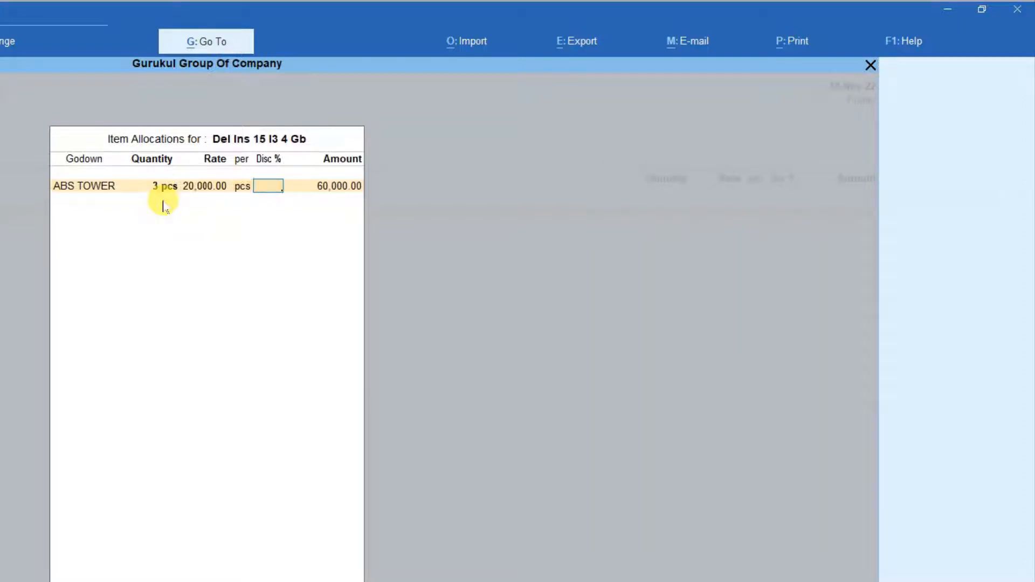
pyautogui.press('Return')
pyautogui.press('Return')
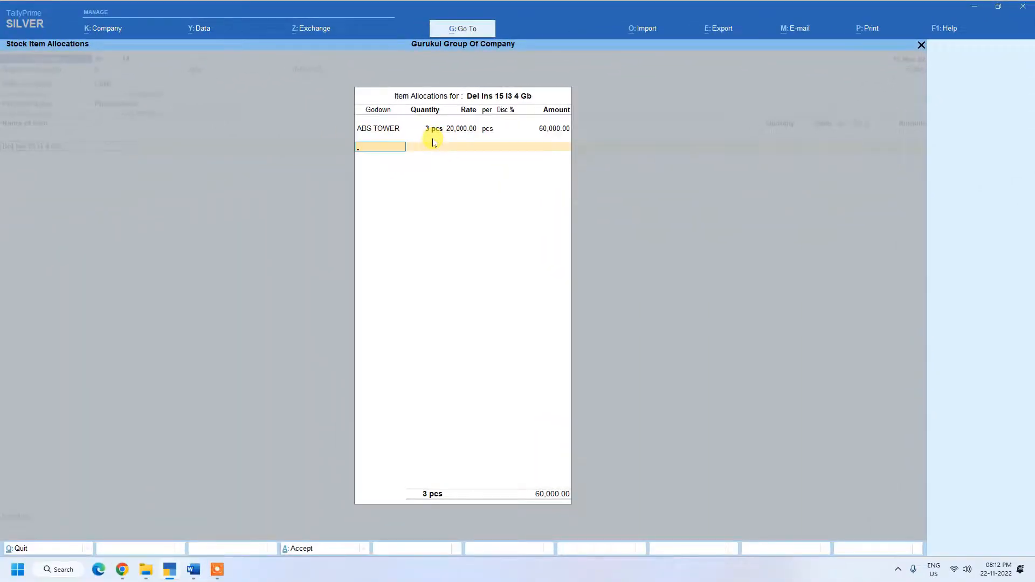
pyautogui.press('Return')
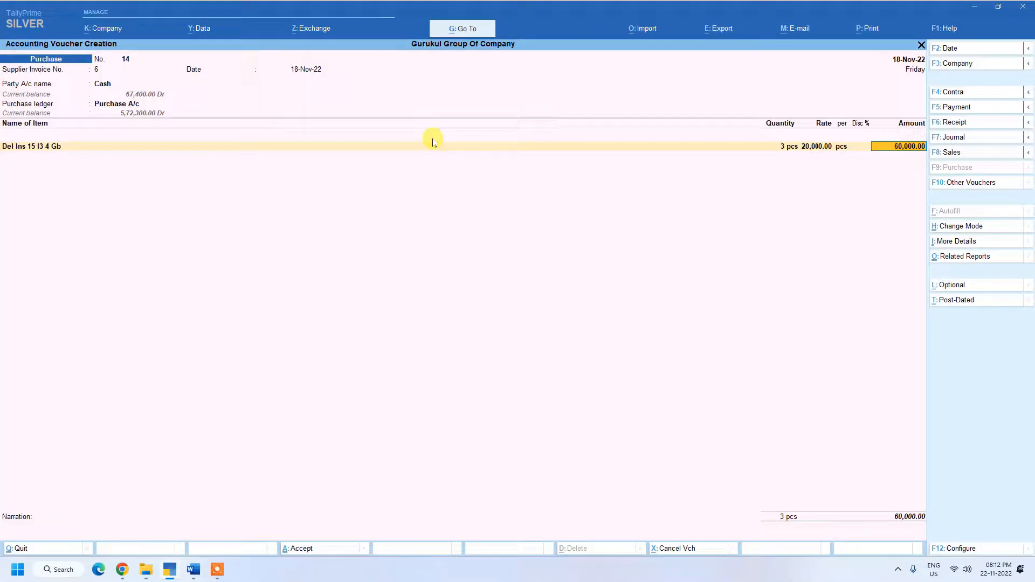
# Step: End the item list after the single stock item and save the purchase voucher without a narration
pyautogui.press('Return')
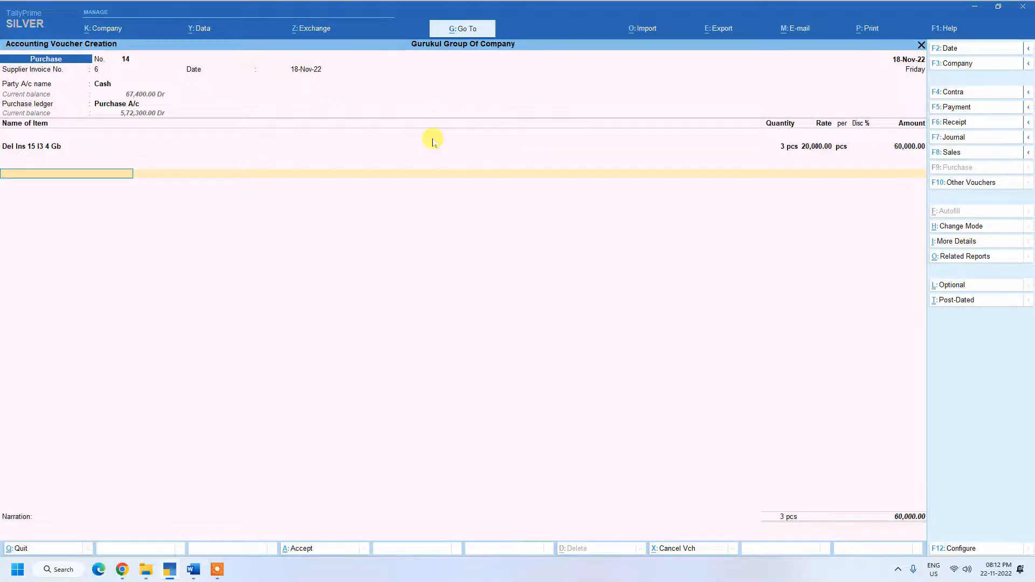
pyautogui.press('Return')
pyautogui.press('Return')
pyautogui.press('Return')
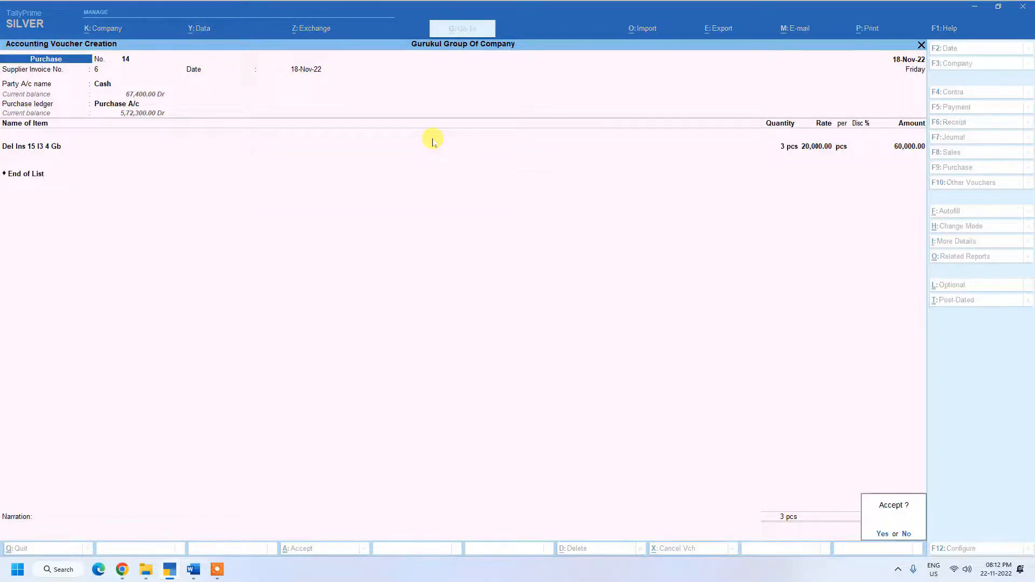
pyautogui.press('Return')
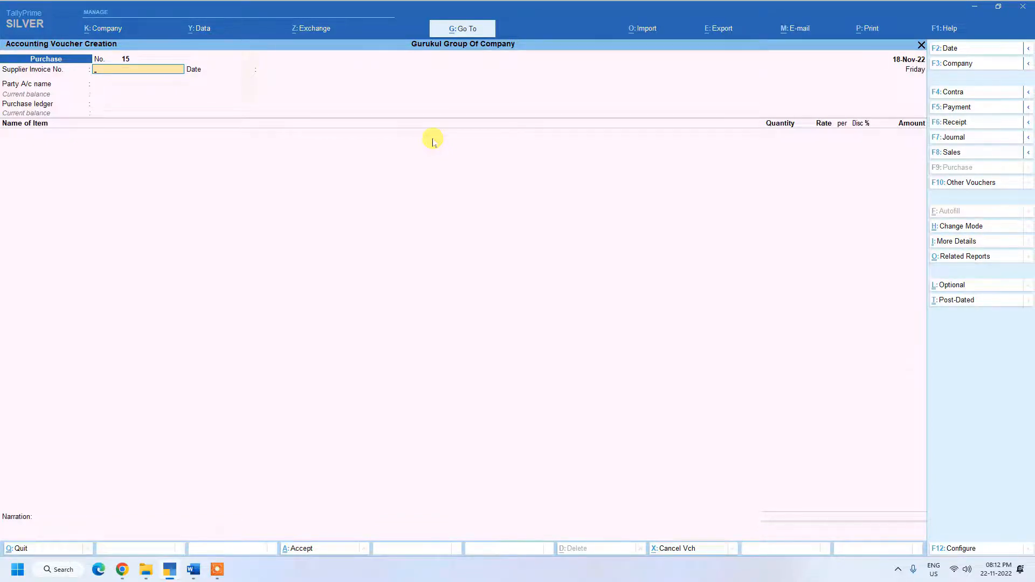
# Step: Start the next purchase voucher with supplier invoice number 7 and accept the invoice date 18-Nov-22
pyautogui.write('7')
pyautogui.press('Return')
pyautogui.press('Return')
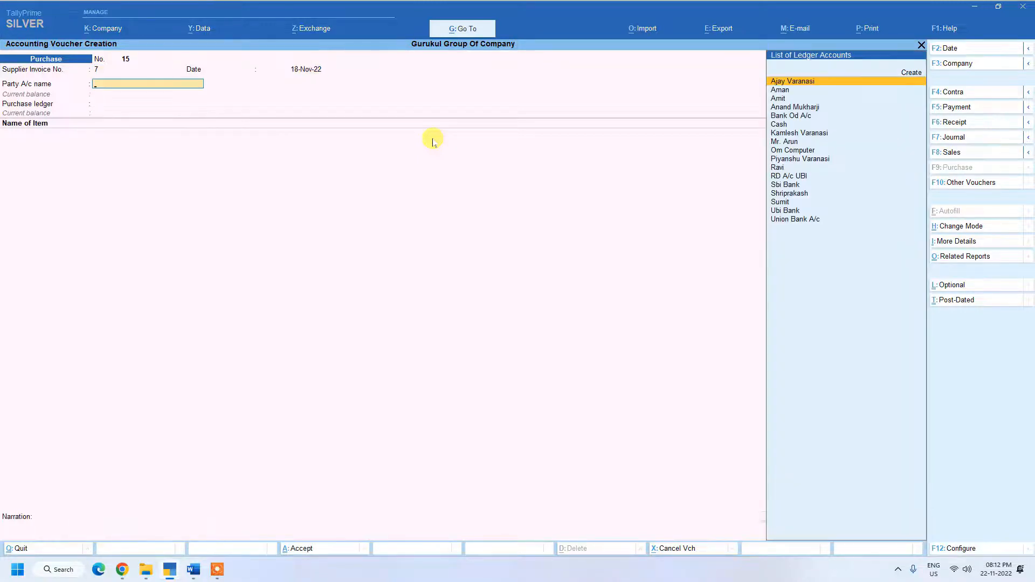
# Step: Set Cash as the party account and Purchase A/c as the purchase ledger for supplier invoice 7
pyautogui.press('Down')
pyautogui.press('Down')
pyautogui.press('Down')
pyautogui.press('Down')
pyautogui.press('Down')
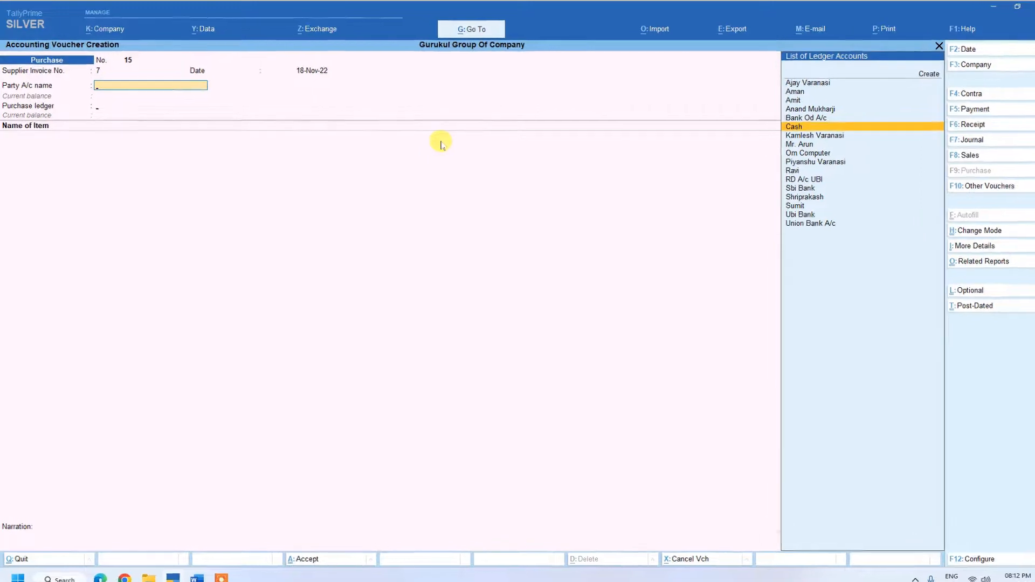
pyautogui.press('Return')
pyautogui.press('Return')
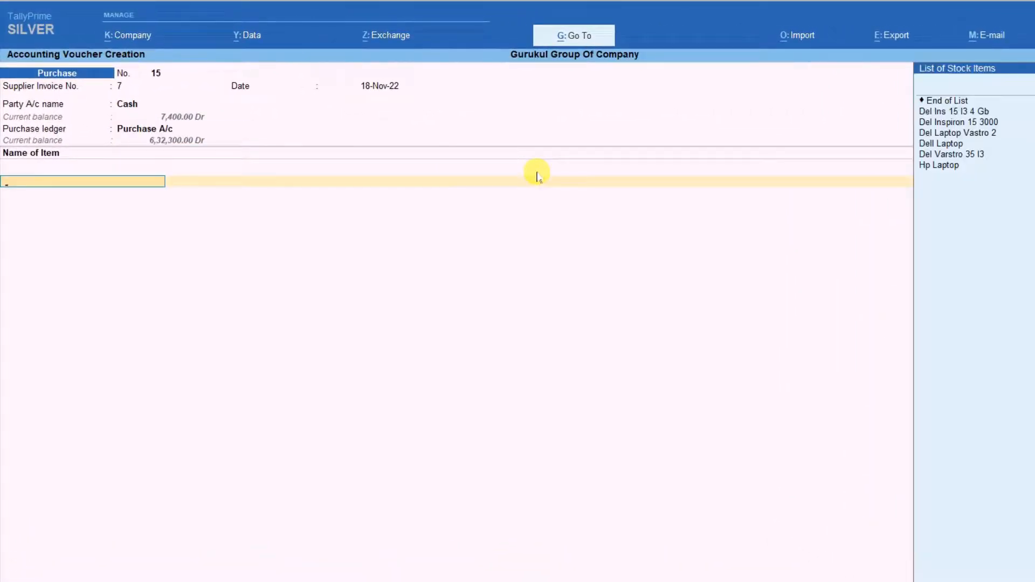
# Step: Add the stock item Del Varstro 35 I3 to the purchase voucher
pyautogui.press('Down')
pyautogui.press('Down')
pyautogui.press('Down')
pyautogui.press('Down')
pyautogui.press('Down')
pyautogui.press('Down')
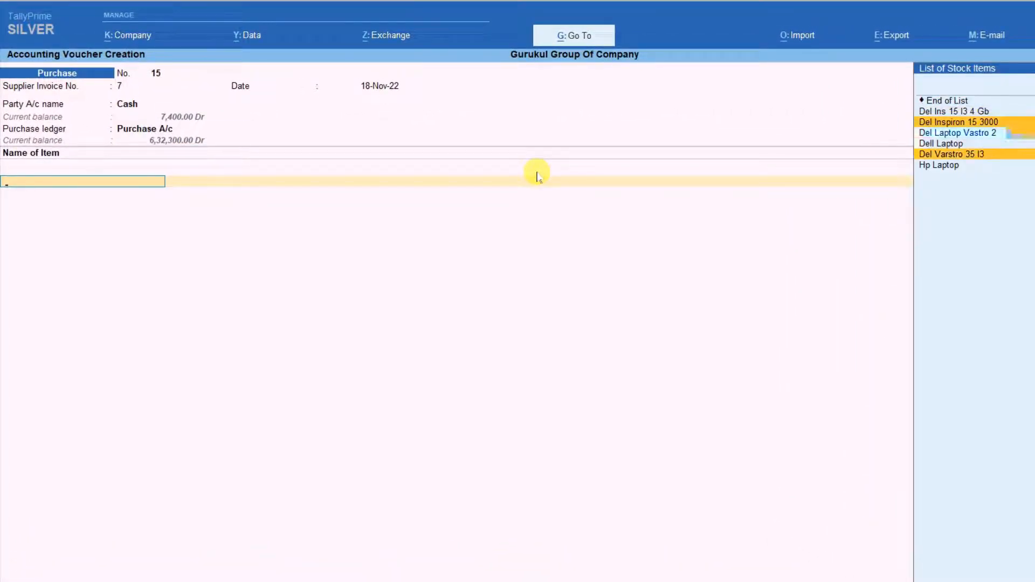
pyautogui.press('Return')
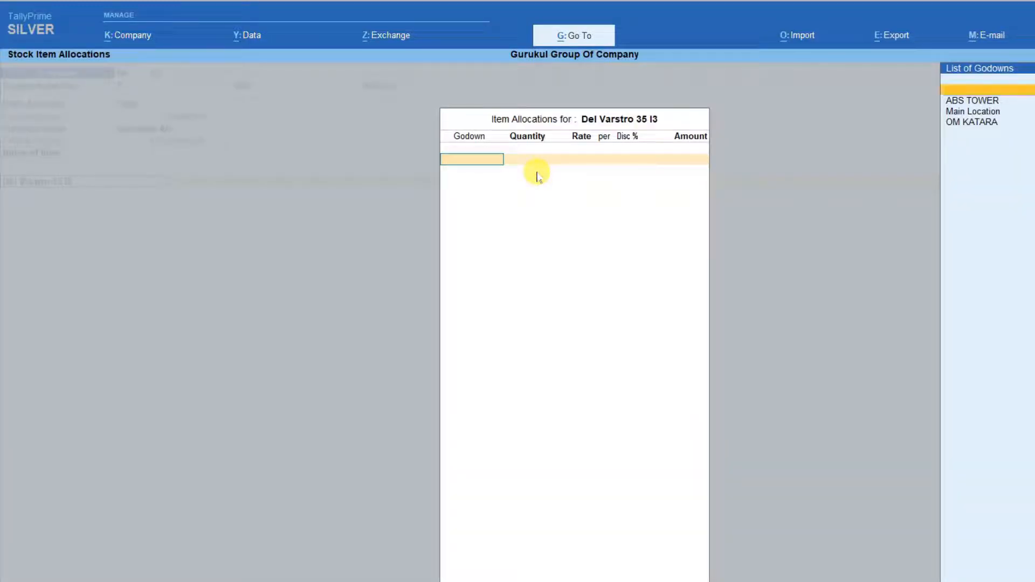
# Step: Allocate 1 pcs of Del Varstro 35 I3 to the ABS TOWER godown at a rate of 4,000 without discount
pyautogui.press('Down')
pyautogui.press('Down')
pyautogui.press('Down')
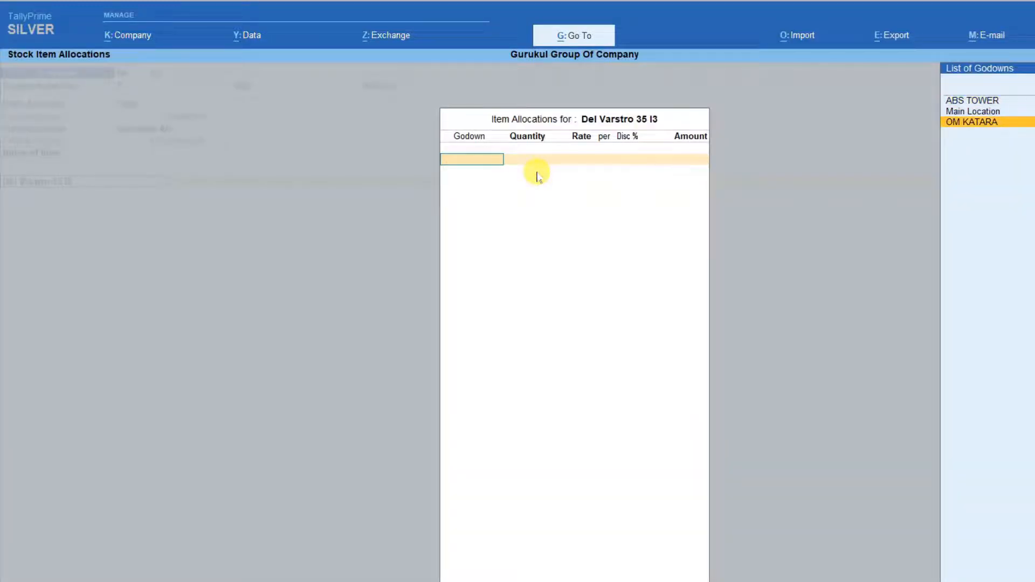
pyautogui.press('Up')
pyautogui.press('Up')
pyautogui.press('Return')
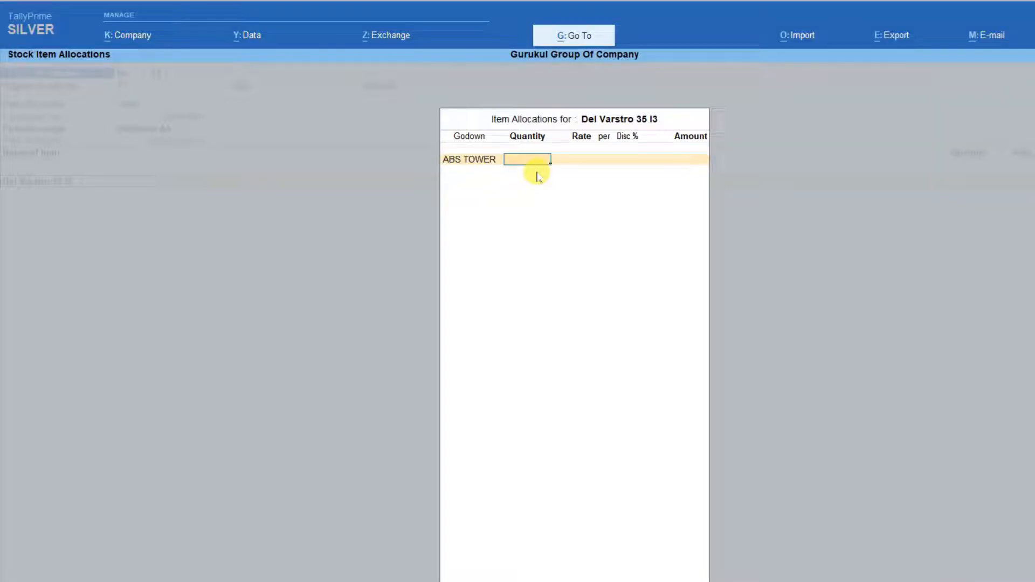
pyautogui.write('1')
pyautogui.press('Return')
pyautogui.write('4000')
pyautogui.press('Return')
pyautogui.press('Return')
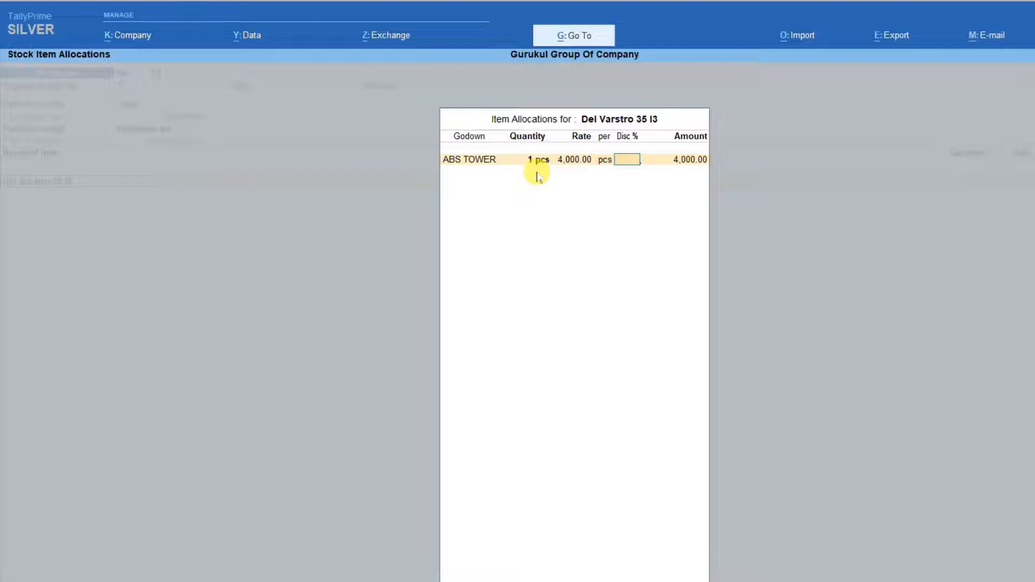
pyautogui.press('Return')
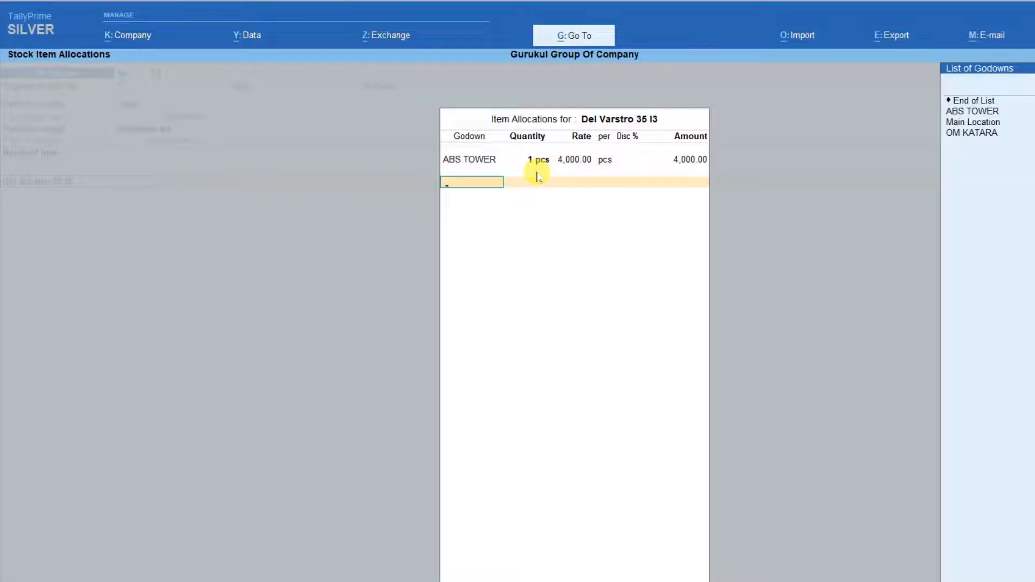
# Step: Allocate 2 pcs of Del Varstro 35 I3 to the OM KATARA godown at a rate of 4,000 and finish the item allocation
pyautogui.press('Down')
pyautogui.press('Down')
pyautogui.press('Down')
pyautogui.press('Down')
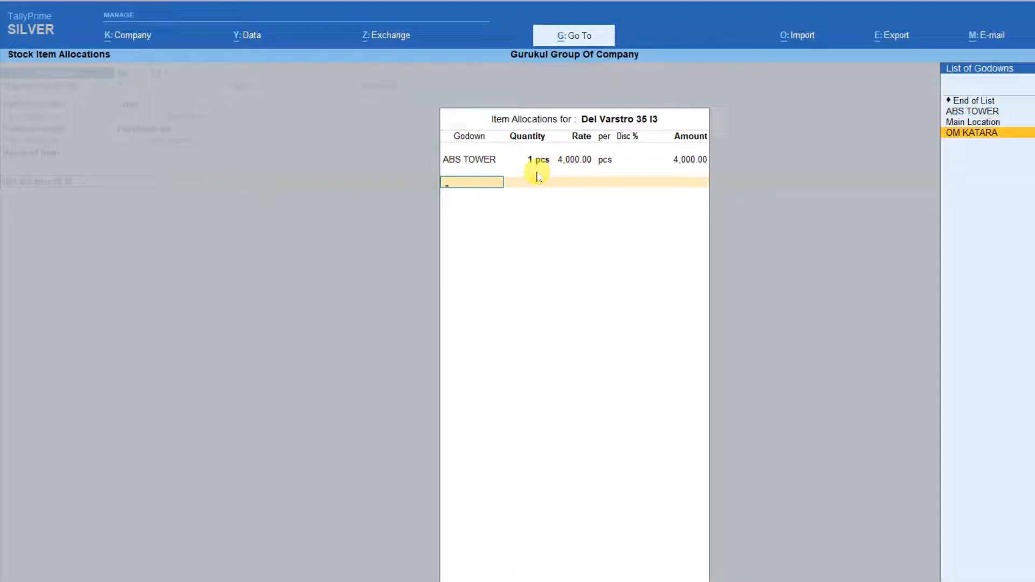
pyautogui.press('Return')
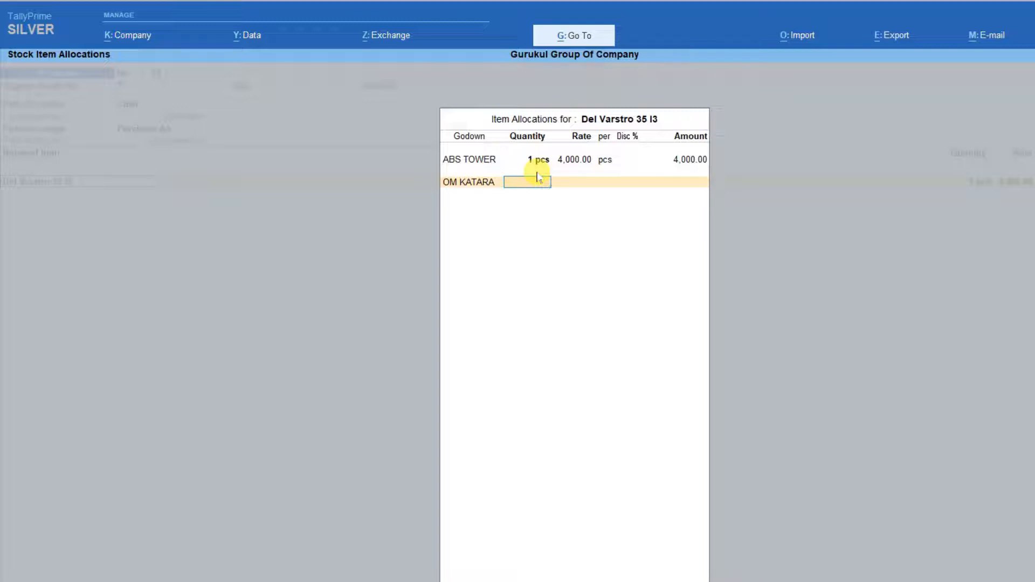
pyautogui.write('2')
pyautogui.press('Return')
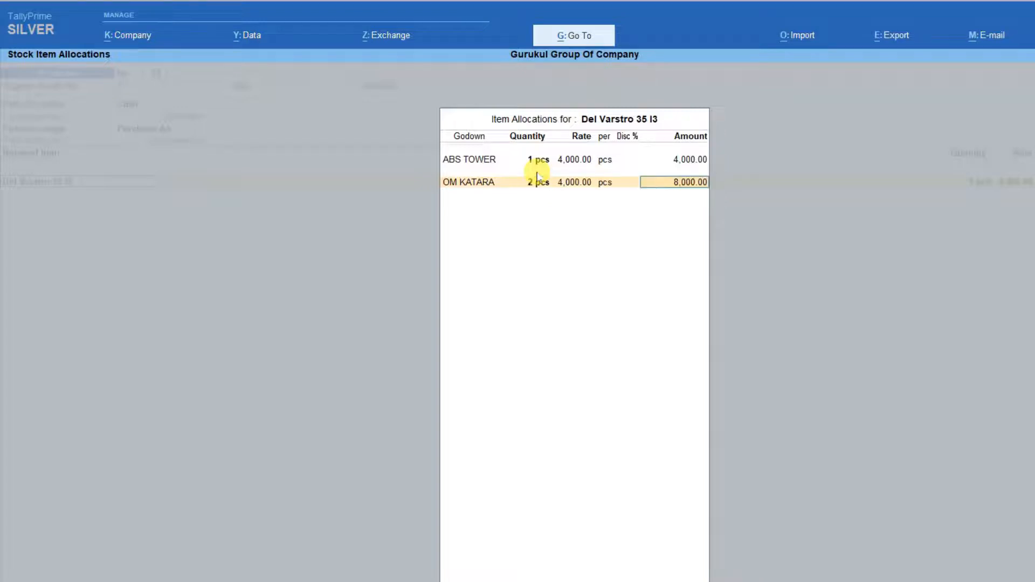
pyautogui.press('Return')
pyautogui.press('Return')
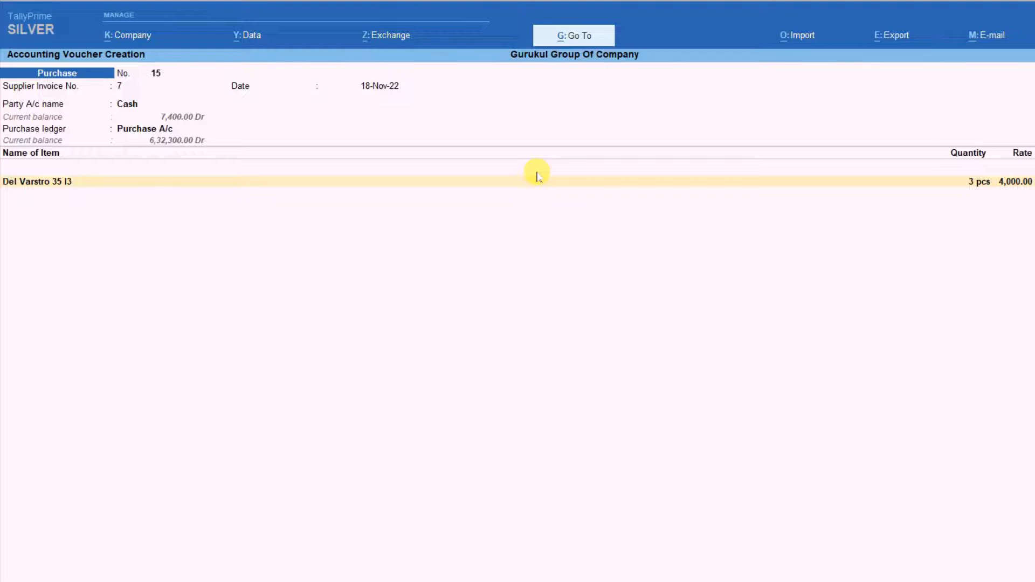
# Step: Close the item list and save the purchase voucher for supplier invoice 7 without a narration
pyautogui.press('Return')
pyautogui.press('Return')
pyautogui.press('Return')
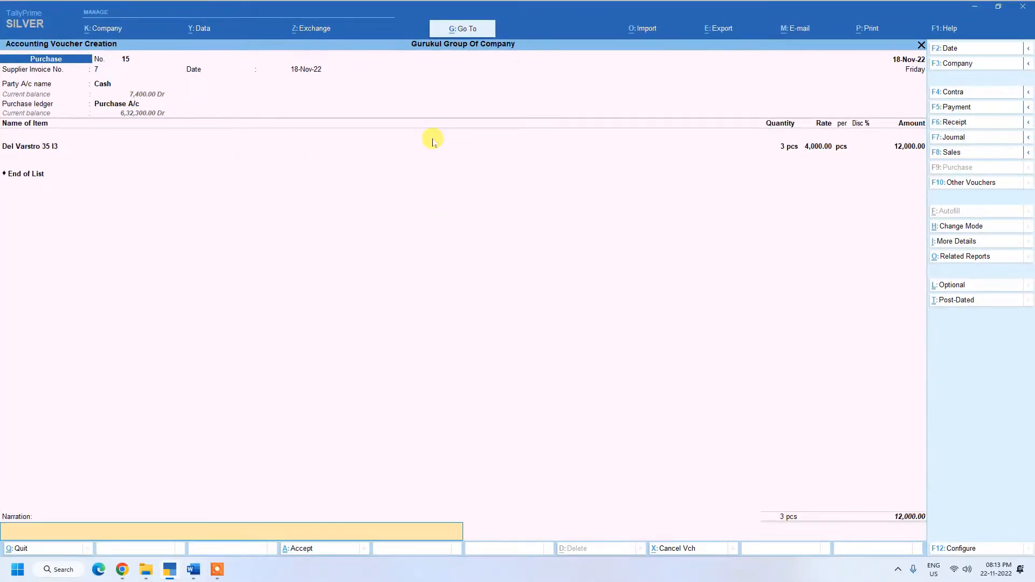
pyautogui.press('Return')
pyautogui.press('Return')
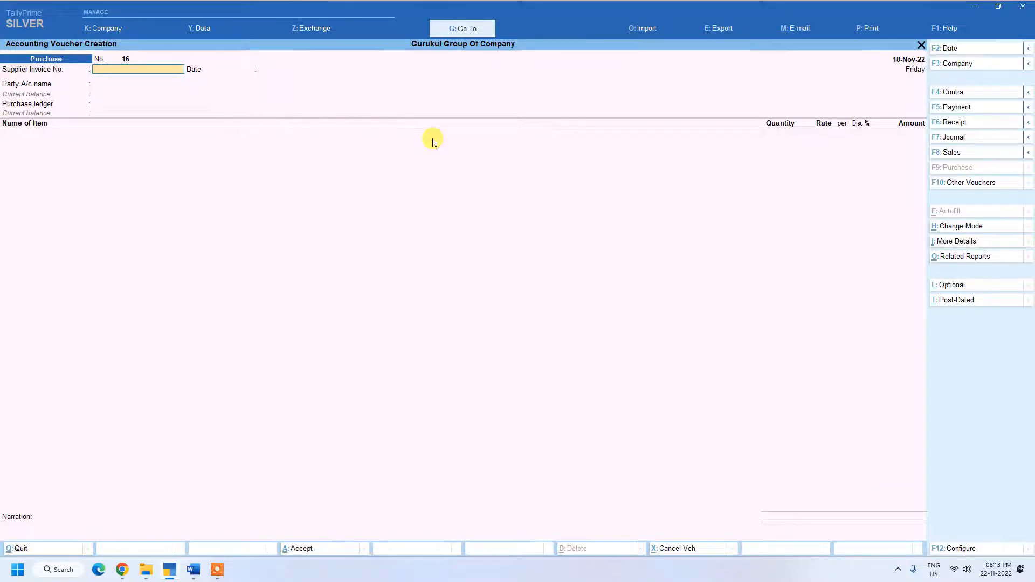
# Step: Leave the purchase voucher entry and open the ABS TOWER godown for alteration
pyautogui.press('Escape')
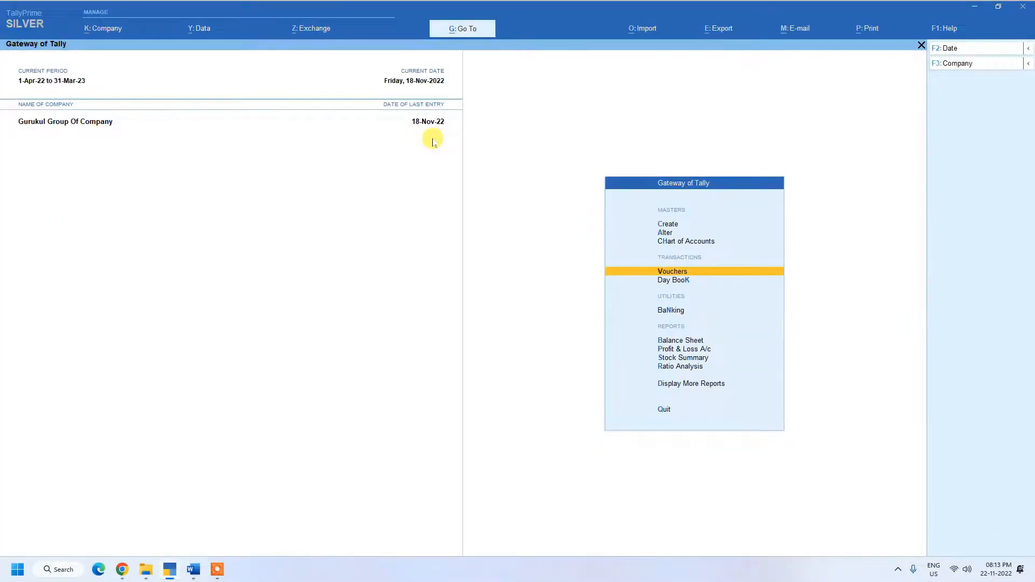
pyautogui.press('Up')
pyautogui.press('Up')
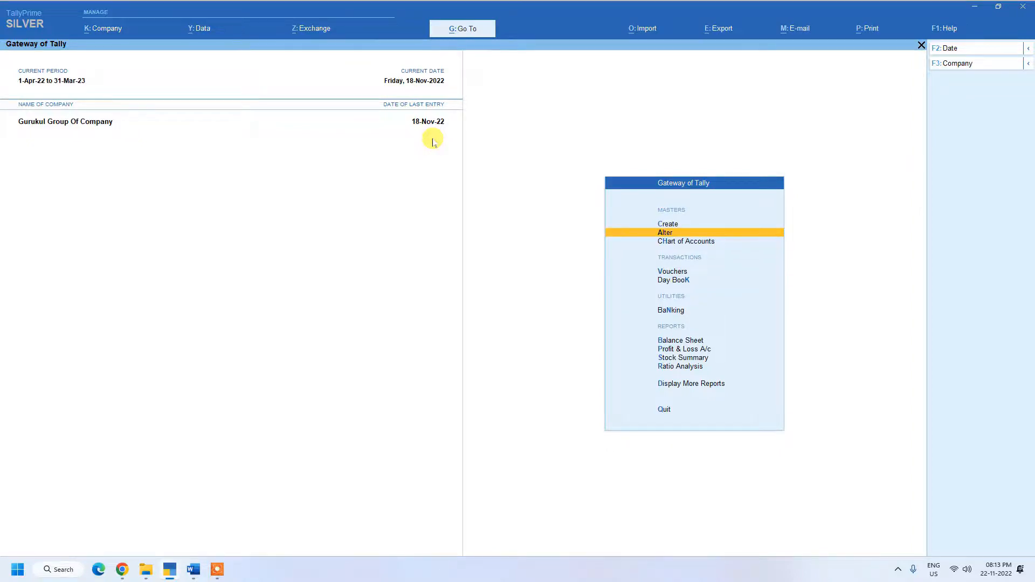
pyautogui.press('Return')
pyautogui.press('Down')
pyautogui.press('Down')
pyautogui.press('Down')
pyautogui.press('Down')
pyautogui.press('Down')
pyautogui.press('Down')
pyautogui.press('Down')
pyautogui.press('Down')
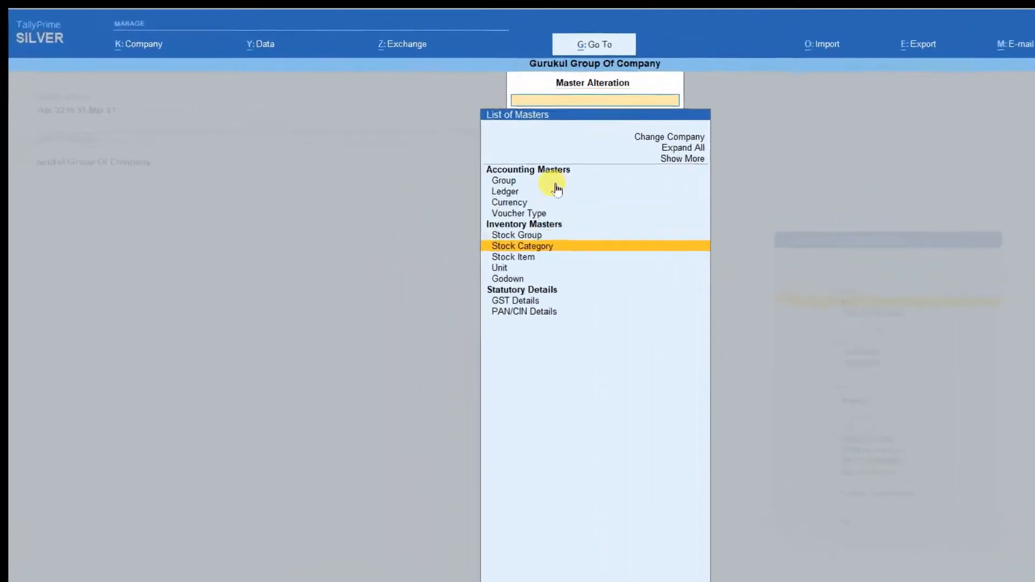
pyautogui.press('Return')
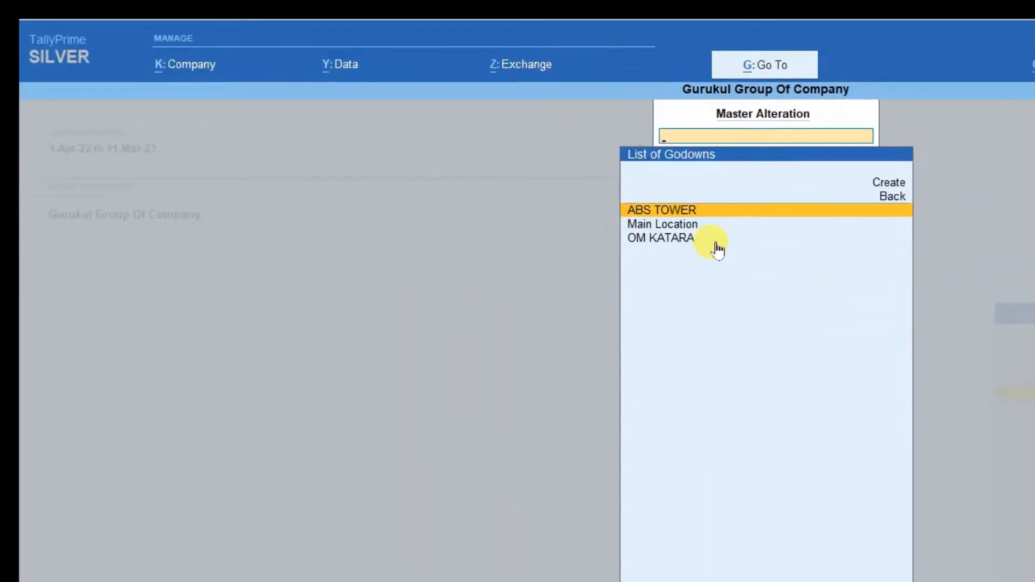
pyautogui.press('Return')
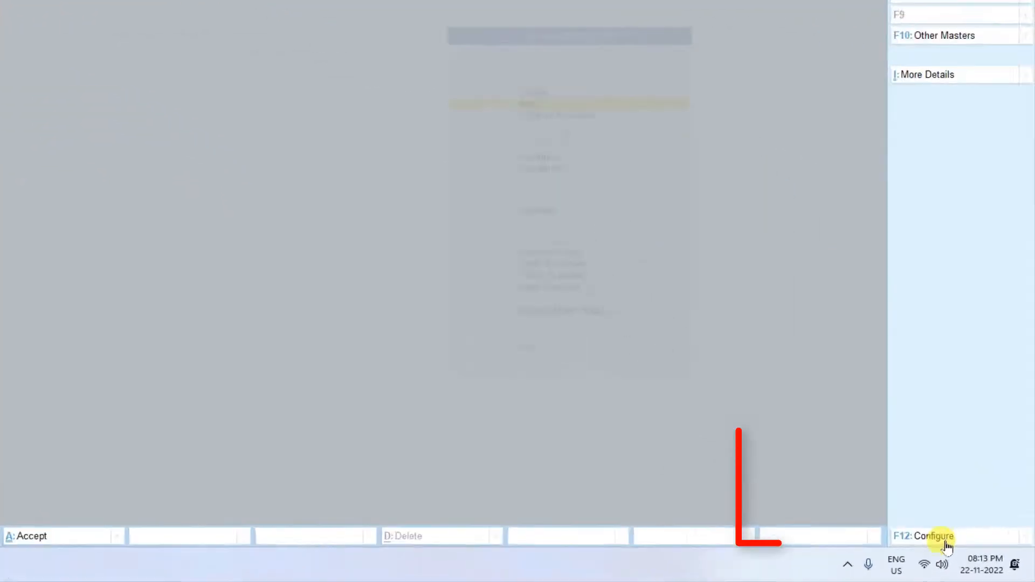
# Step: Enable the use of addresses for godowns in the godown configuration and accept the remaining options as they are
pyautogui.click(946, 543)
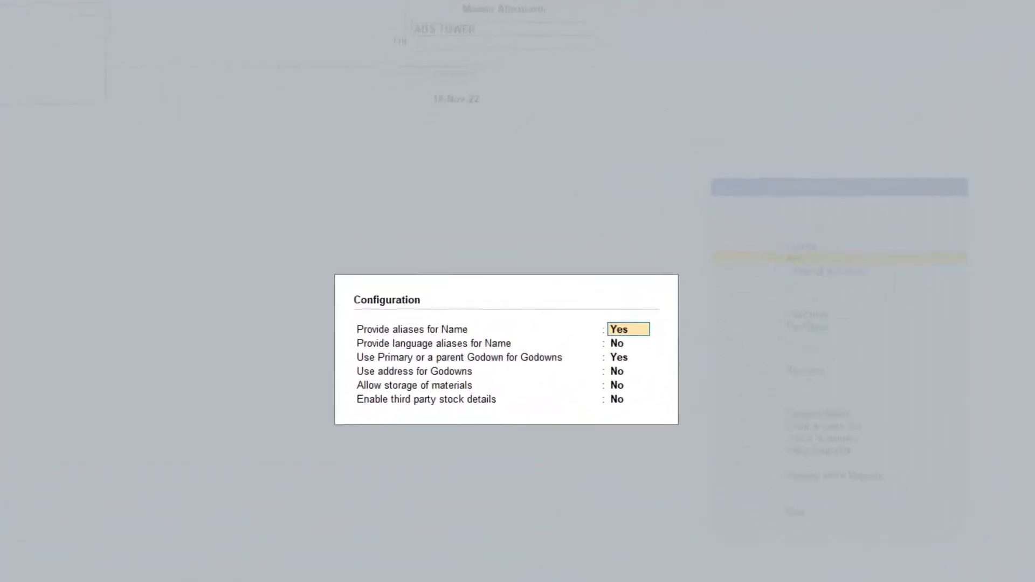
pyautogui.press('Return')
pyautogui.press('Return')
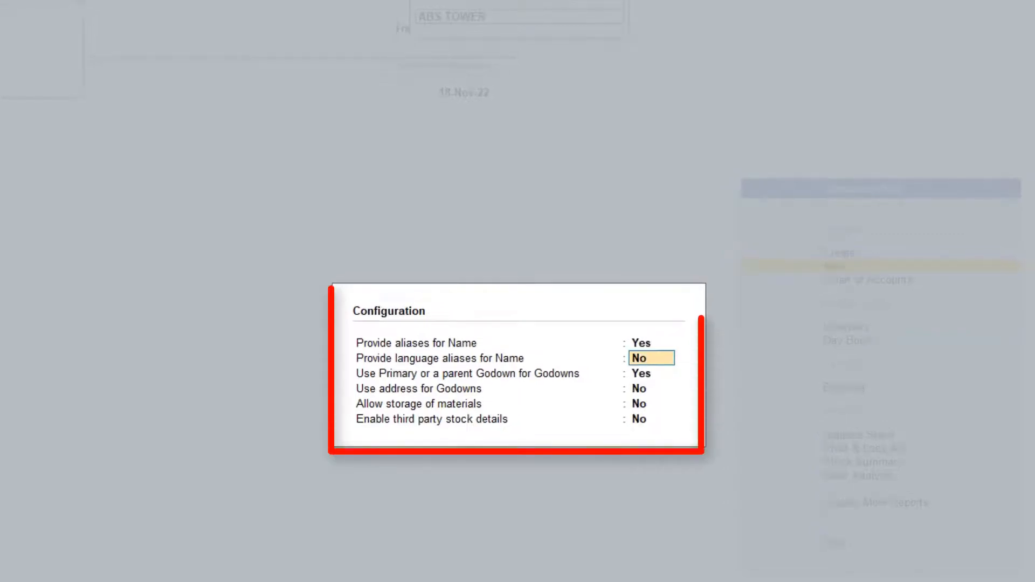
pyautogui.press('Return')
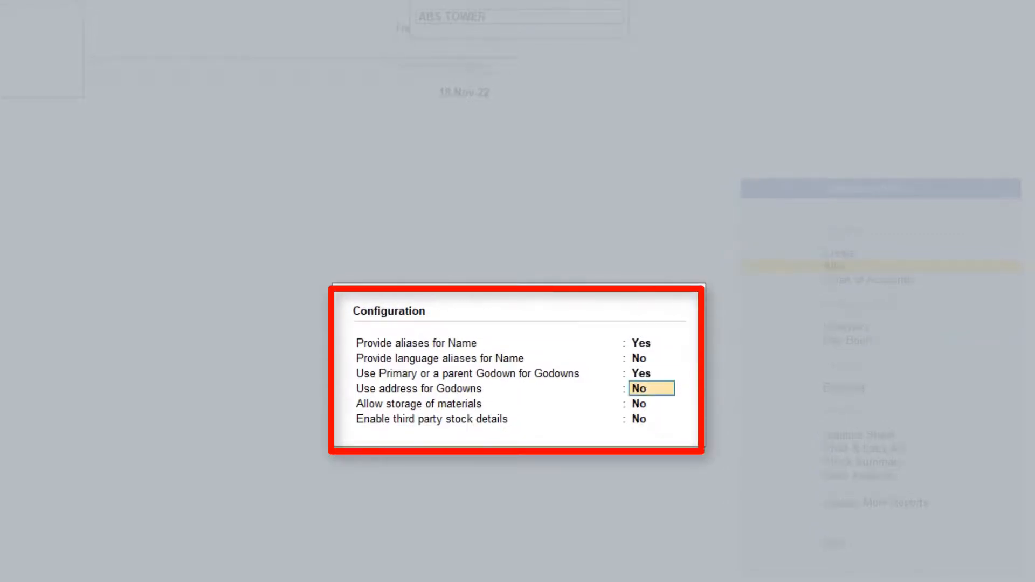
pyautogui.write('Y')
pyautogui.press('Return')
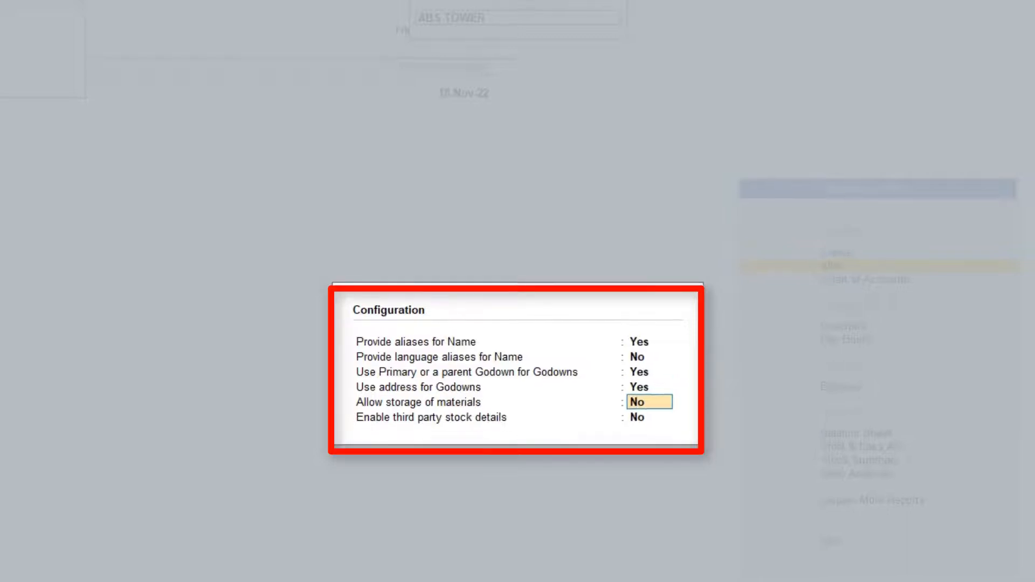
pyautogui.press('Return')
pyautogui.press('Return')
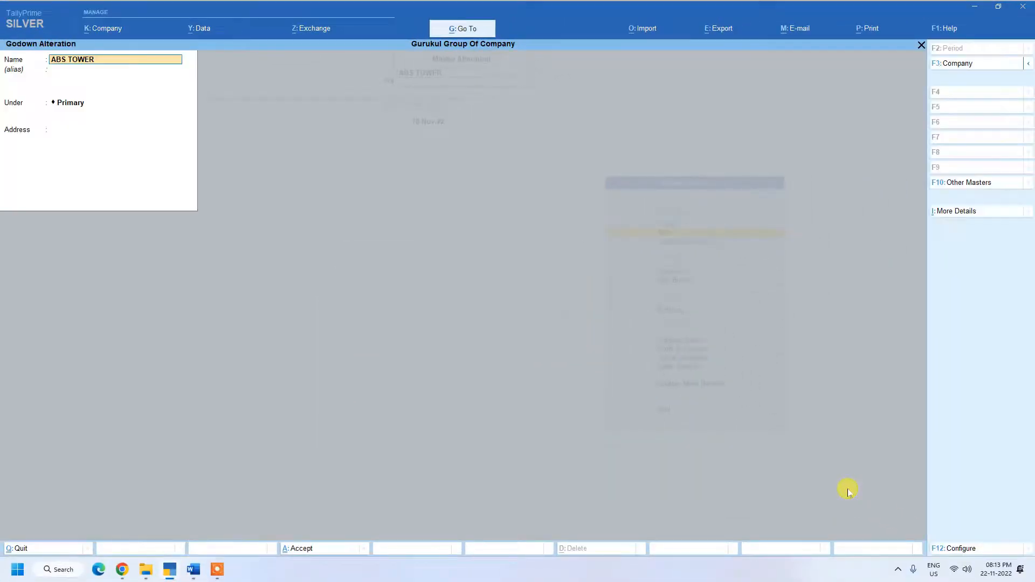
# Step: Fill in the locality and city as the address of the ABS TOWER godown and save the alteration
pyautogui.press('Return')
pyautogui.press('Return')
pyautogui.press('Return')
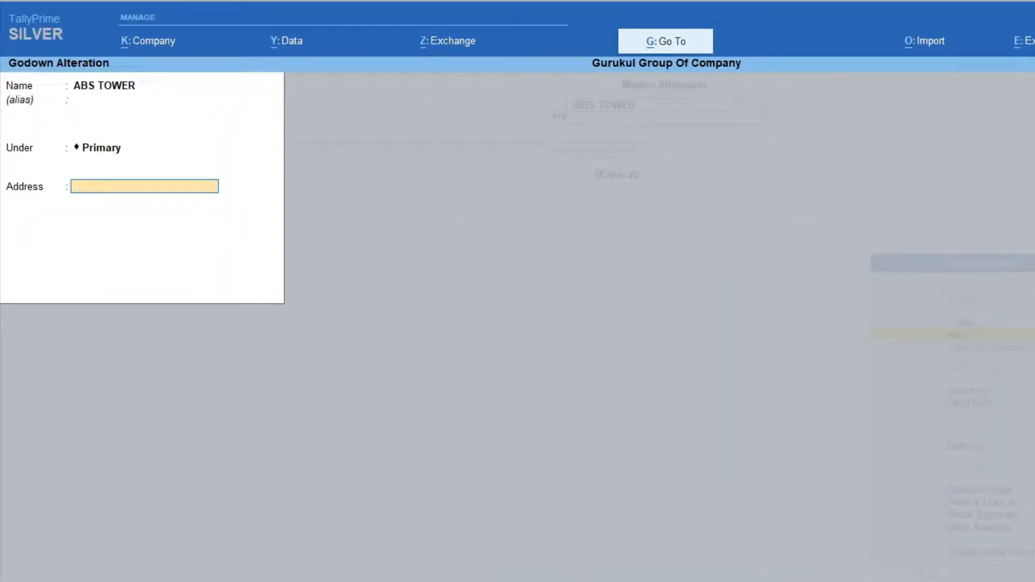
pyautogui.write('SINGRA')
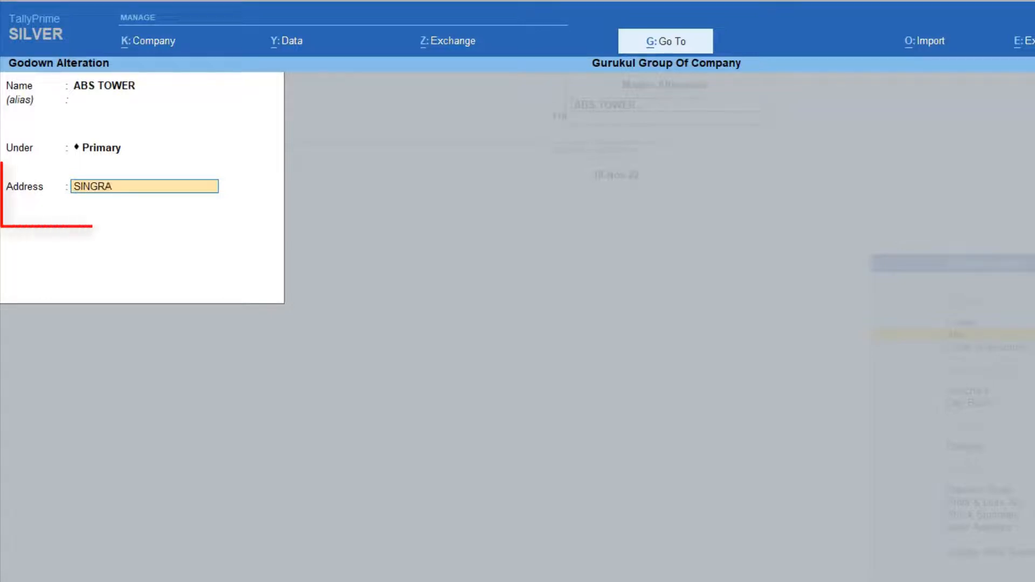
pyautogui.write(' VARANASI')
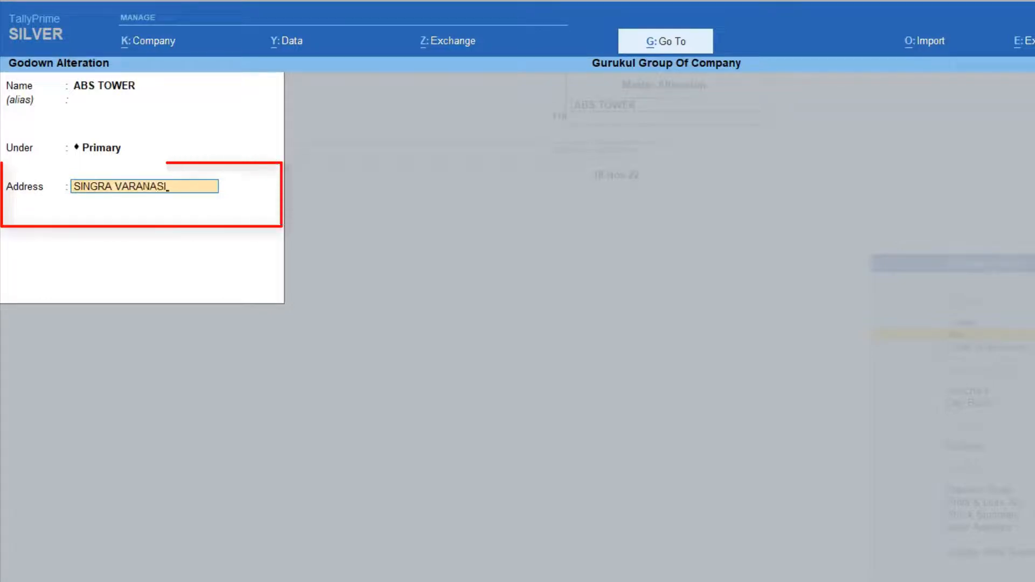
pyautogui.press('Return')
pyautogui.press('Return')
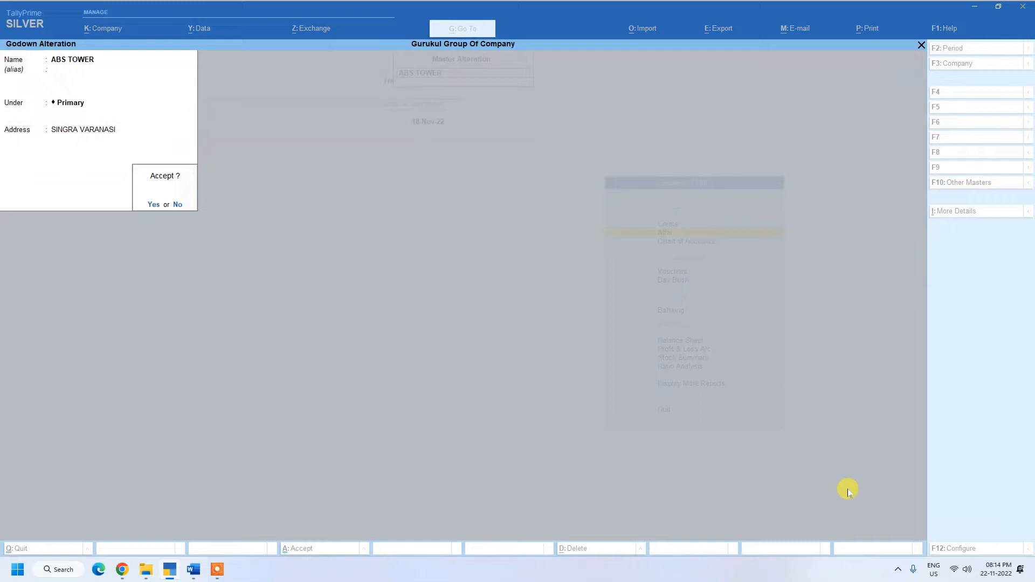
pyautogui.press('Return')
# Step: Fill in the locality and city as the OM KATARA godown's address, save it and return to the Gateway of Tally
pyautogui.press('Down')
pyautogui.press('Down')
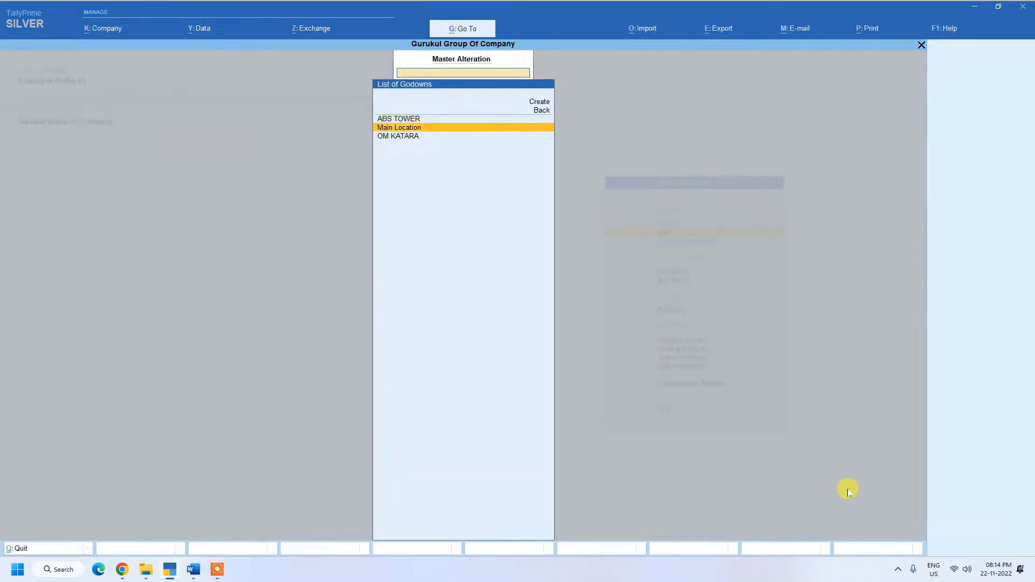
pyautogui.press('Return')
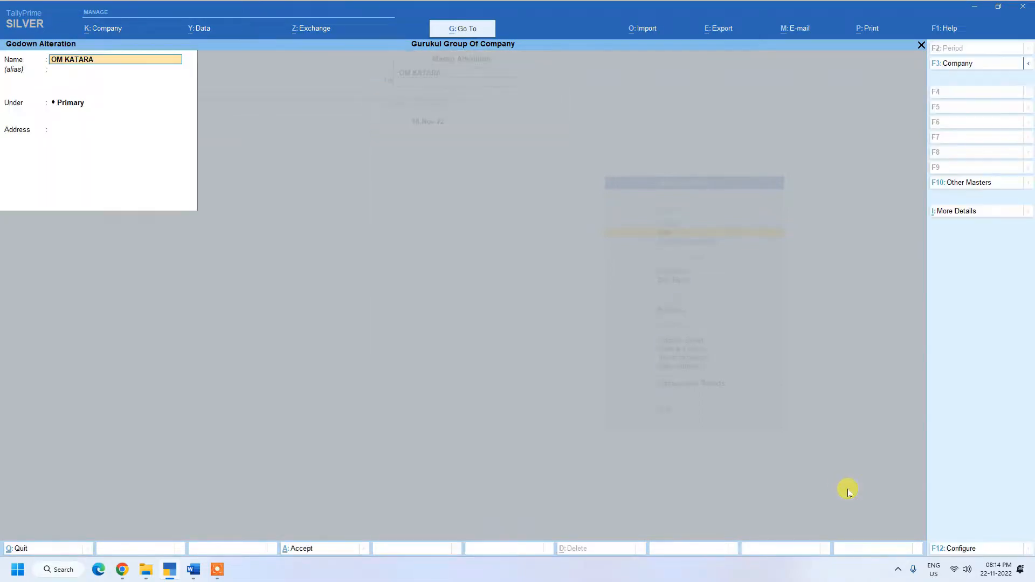
pyautogui.press('Return')
pyautogui.press('Return')
pyautogui.press('Return')
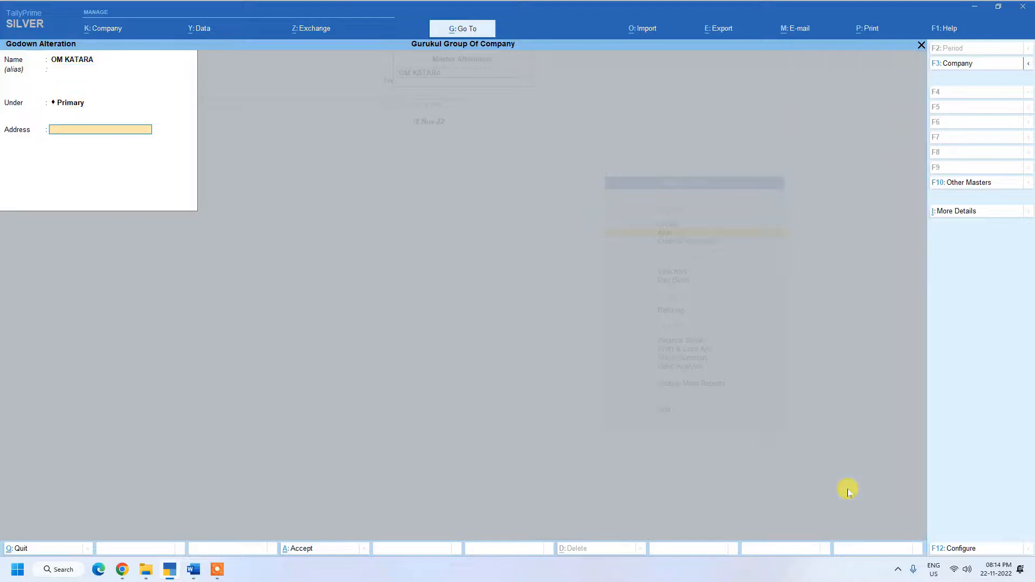
pyautogui.write('SIGRA VARANSI')
pyautogui.press('Return')
pyautogui.press('Return')
pyautogui.press('Return')
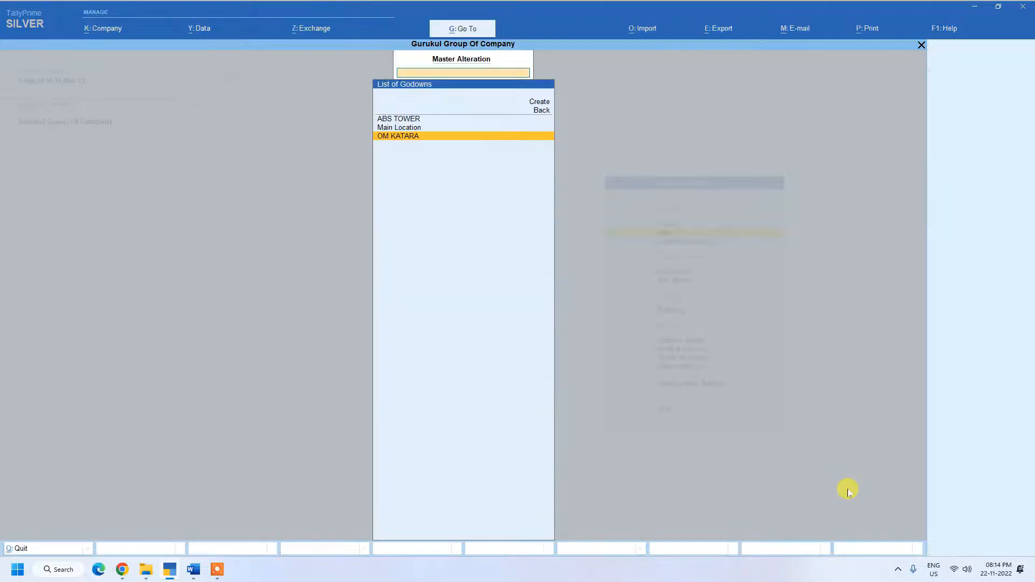
pyautogui.press('Escape')
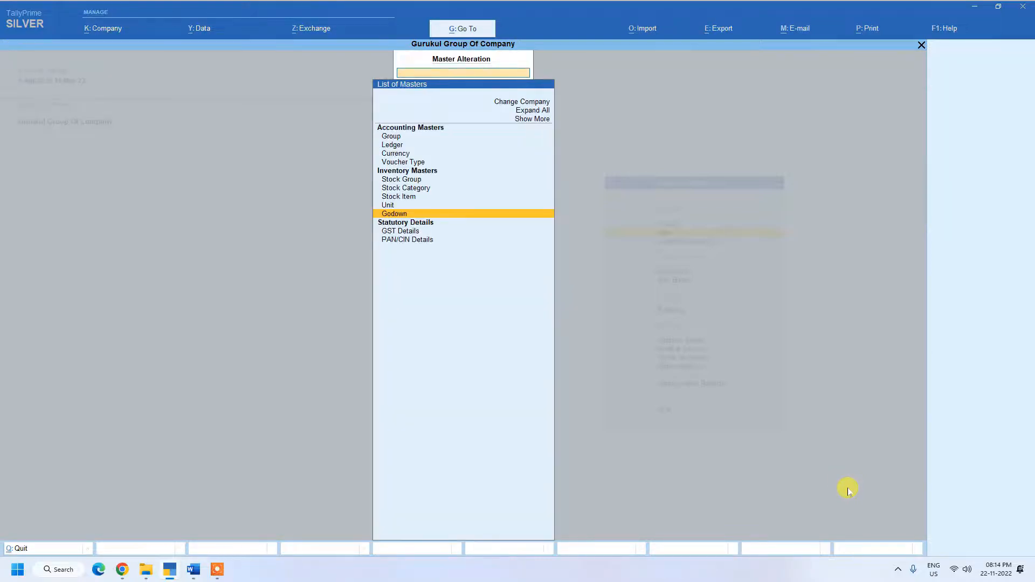
pyautogui.press('Escape')
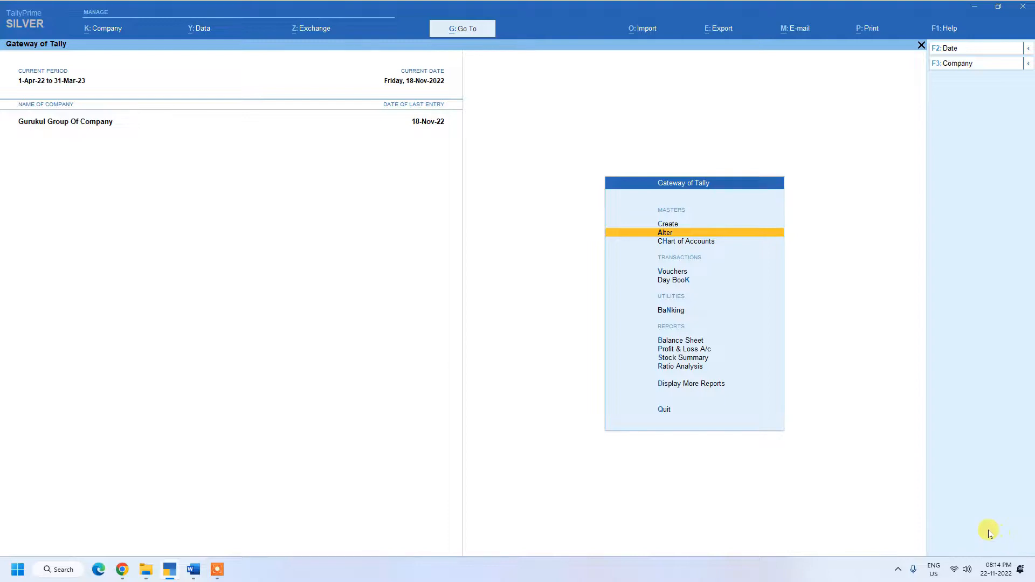
# Step: Open the Godowns summary report among the Inventory Books to choose a godown
pyautogui.press('F12')
pyautogui.press('Down')
pyautogui.press('Down')
pyautogui.press('Down')
pyautogui.press('Down')
pyautogui.press('Down')
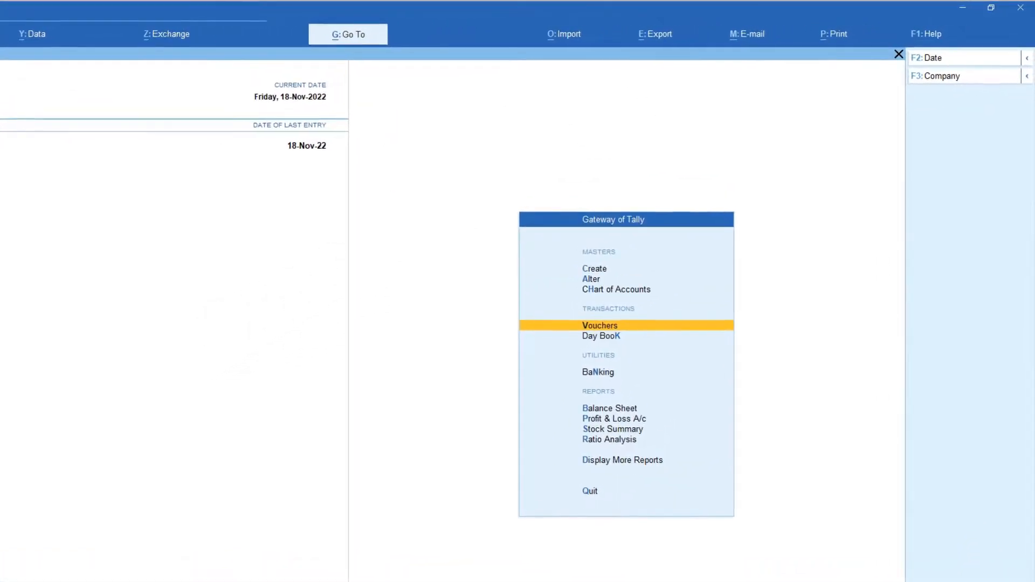
pyautogui.press('Down')
pyautogui.press('Down')
pyautogui.press('Down')
pyautogui.press('Down')
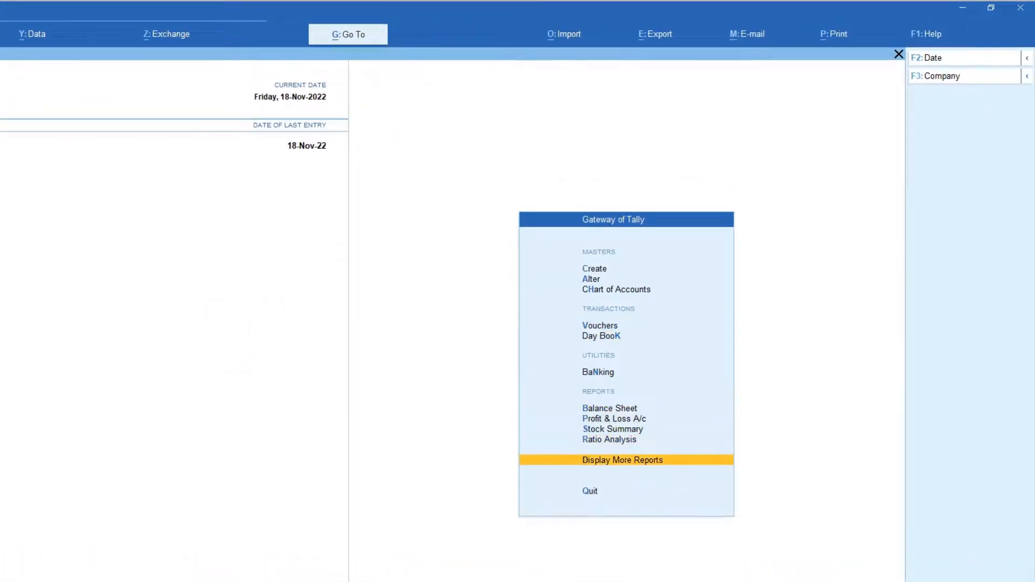
pyautogui.press('Return')
pyautogui.press('Down')
pyautogui.press('Down')
pyautogui.press('Down')
pyautogui.press('Down')
pyautogui.press('Down')
pyautogui.press('Down')
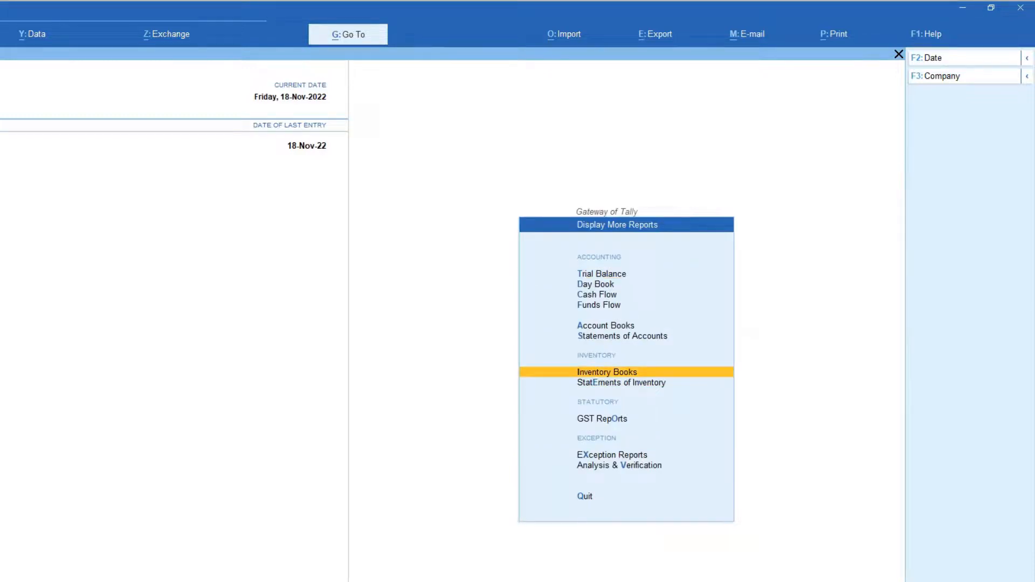
pyautogui.press('Return')
pyautogui.press('Down')
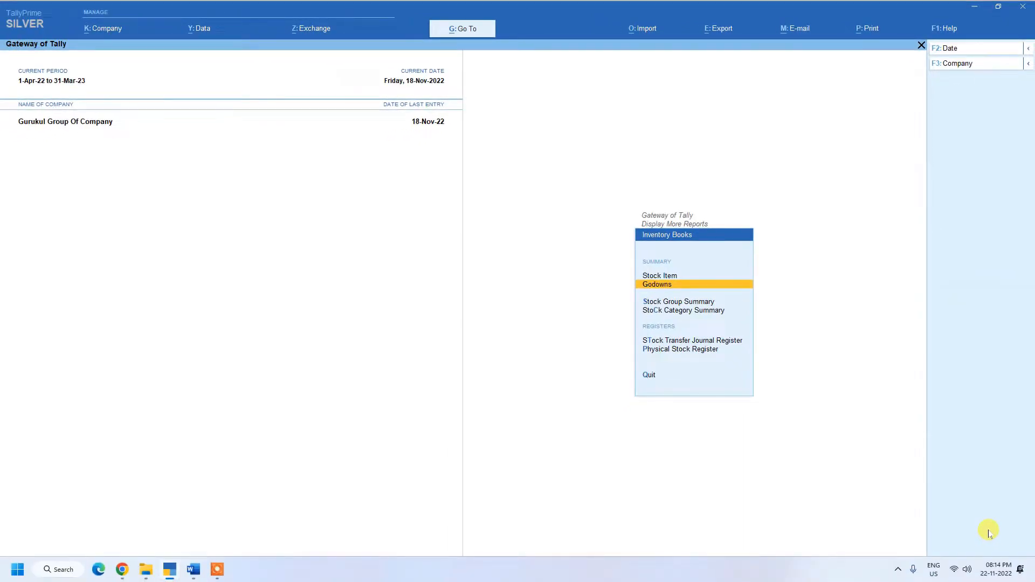
pyautogui.press('Return')
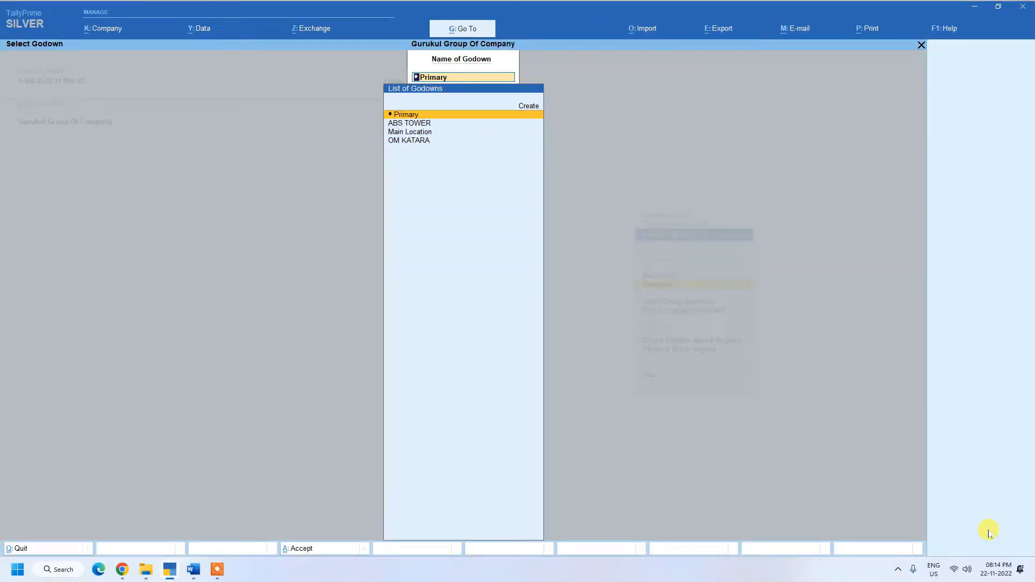
# Step: View the stock summary of the ABS TOWER godown and drill into its Laptop group
pyautogui.press('Down')
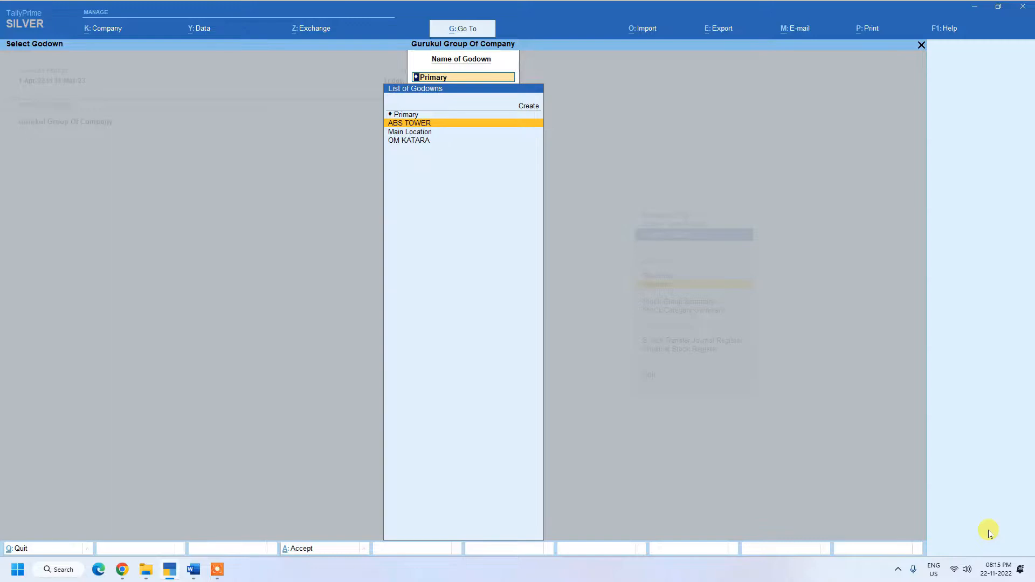
pyautogui.press('Return')
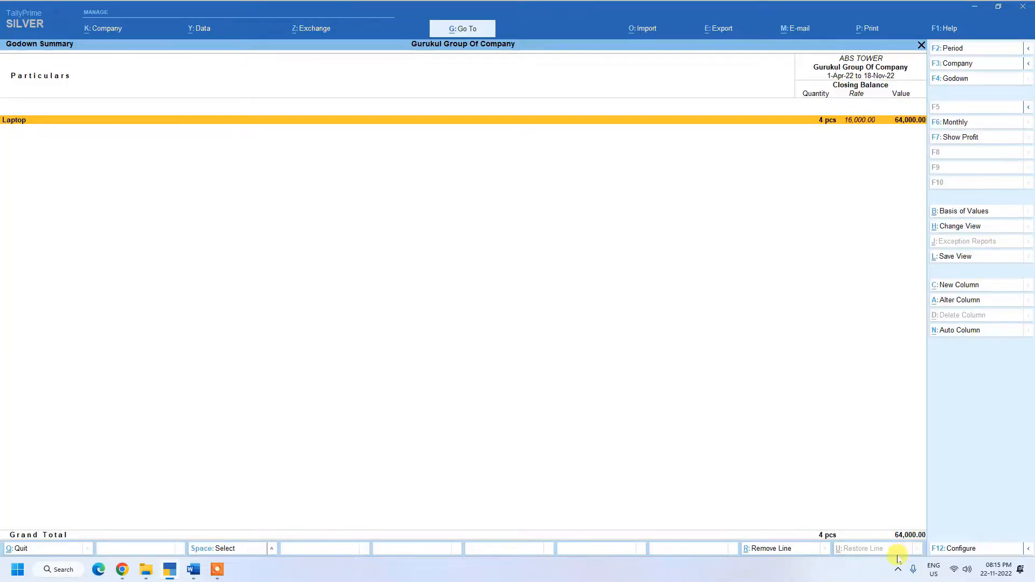
pyautogui.press('Return')
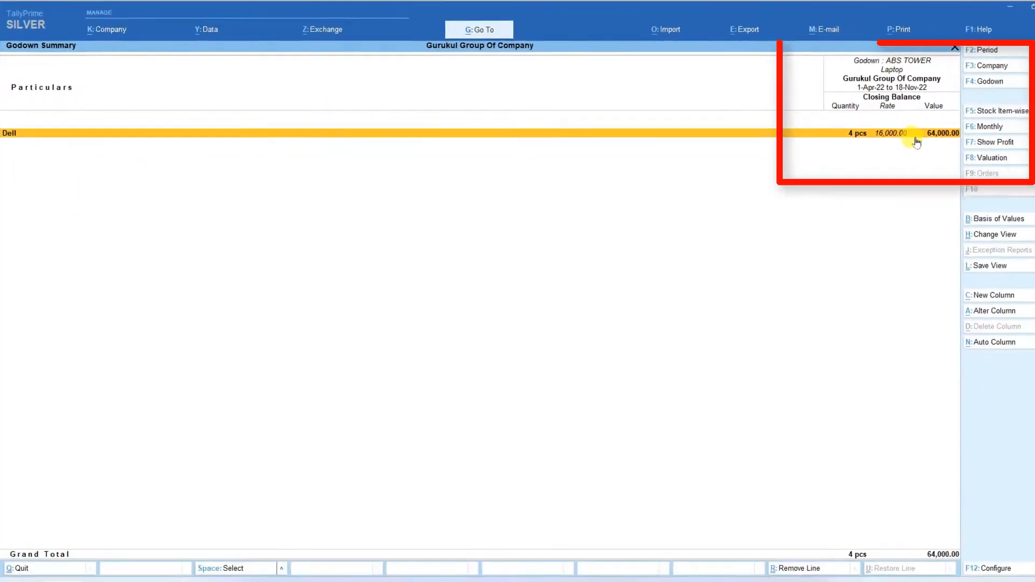
pyautogui.press('Escape')
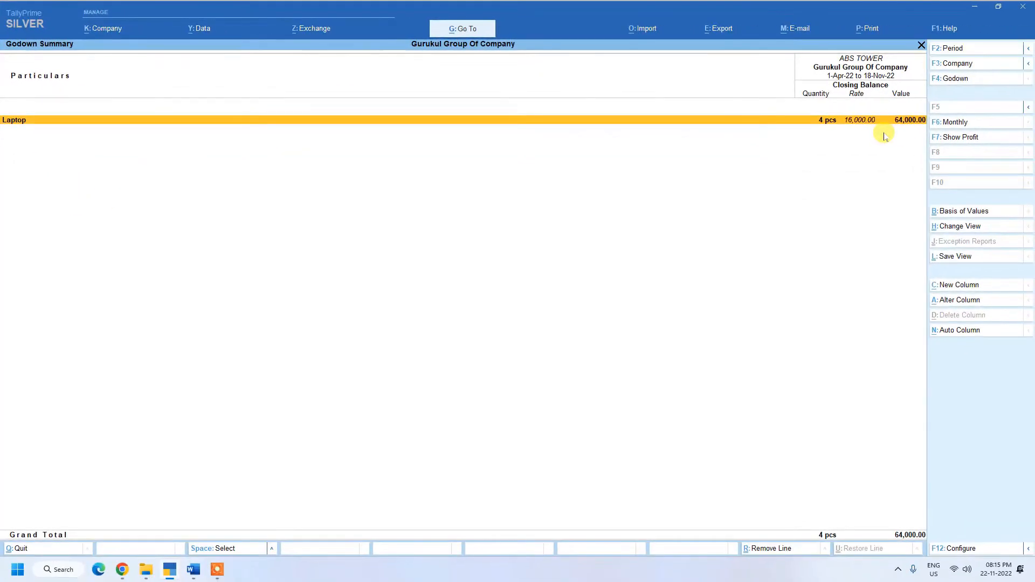
# Step: View the stock summary of the OM KATARA godown
pyautogui.press('Escape')
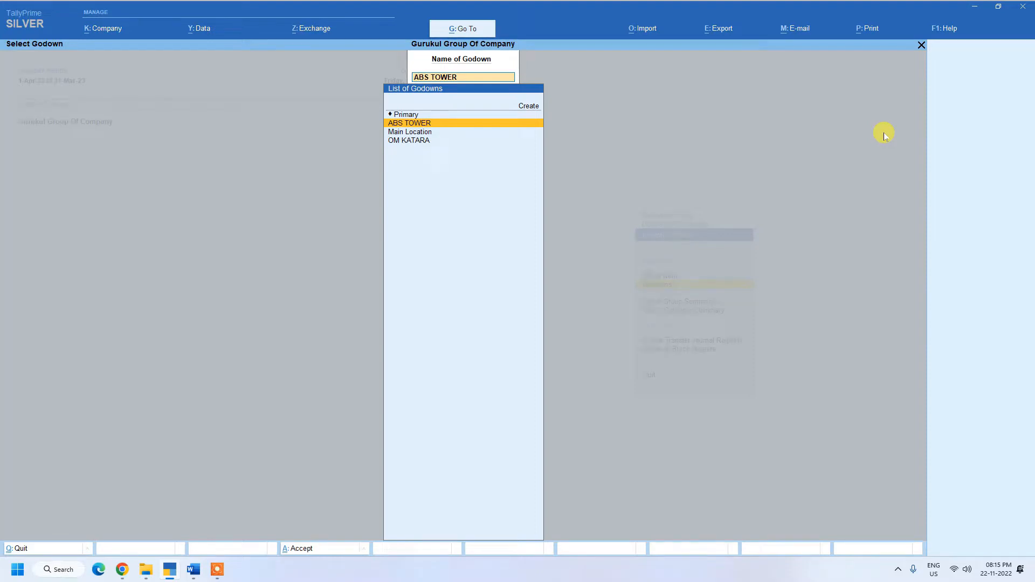
pyautogui.press('Down')
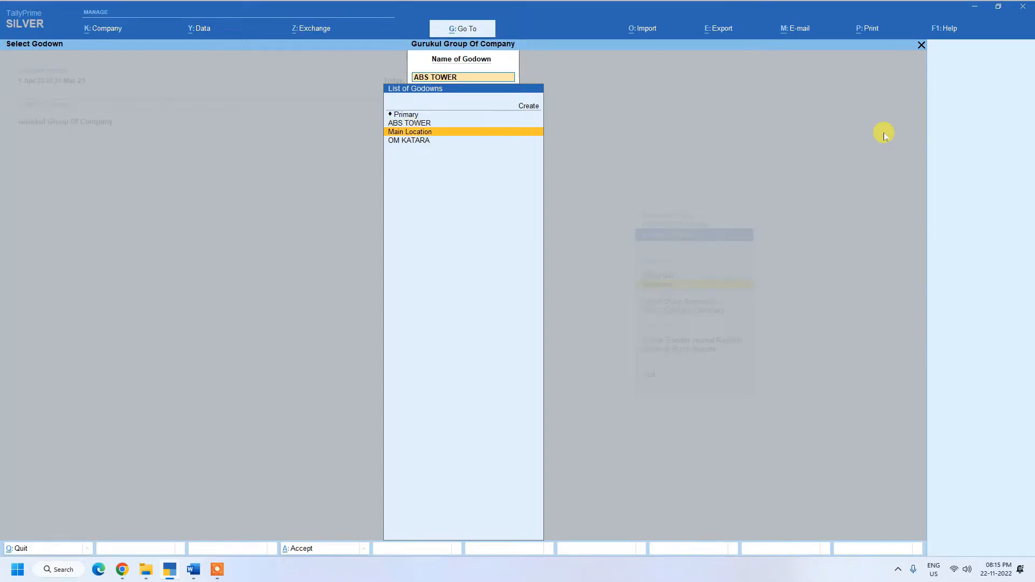
pyautogui.press('Down')
pyautogui.press('Return')
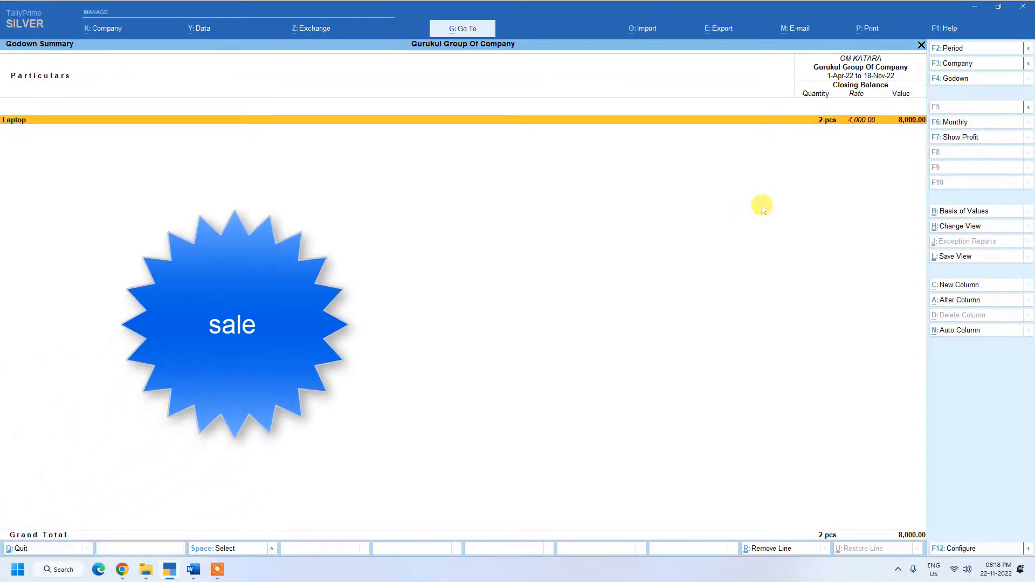
pyautogui.press('Escape')
# Step: Leave the godown summary and start a new Sales voucher from the Gateway of Tally
pyautogui.press('Escape')
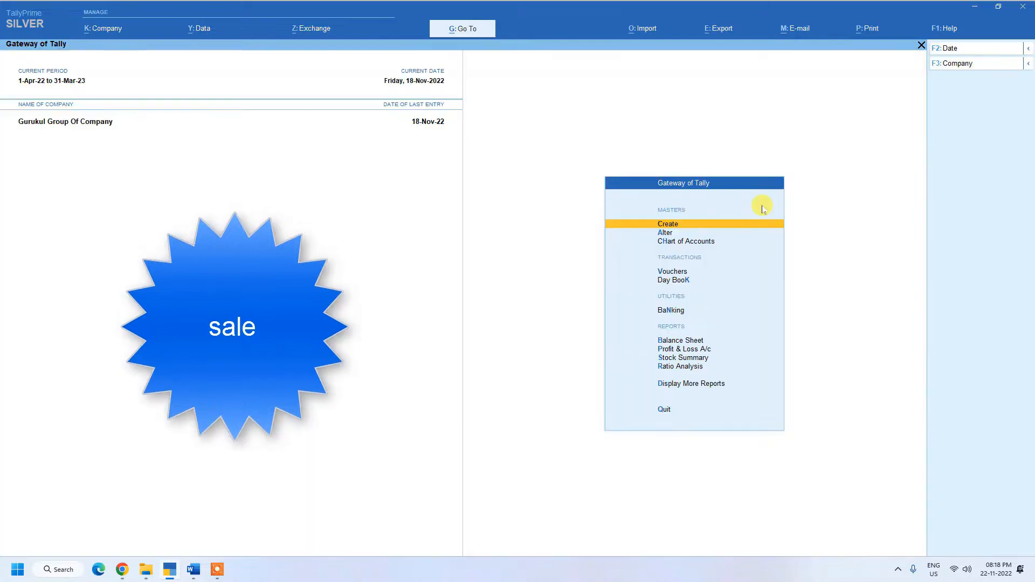
pyautogui.press('Down')
pyautogui.press('Down')
pyautogui.press('Down')
pyautogui.press('Down')
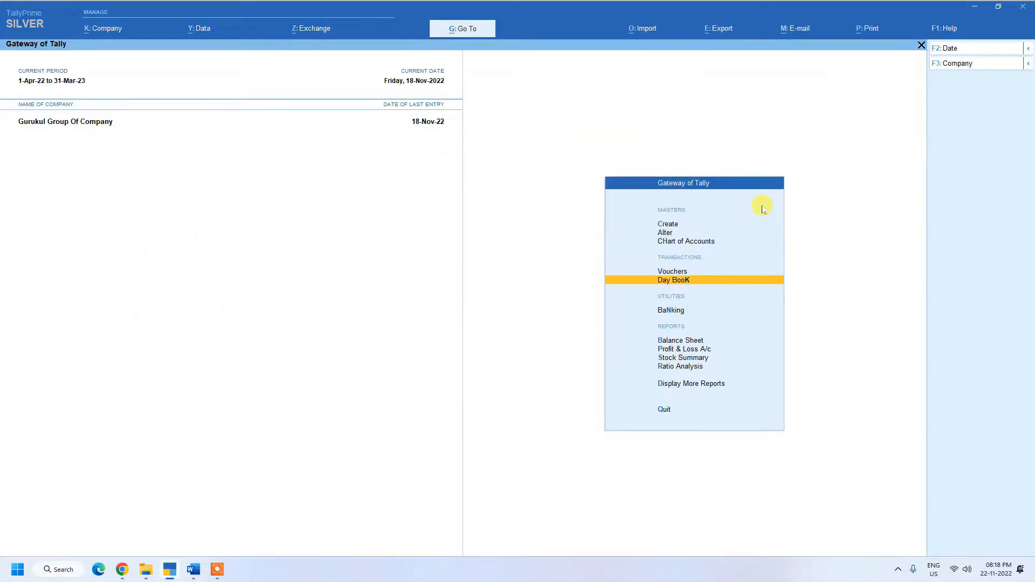
pyautogui.press('Up')
pyautogui.press('Return')
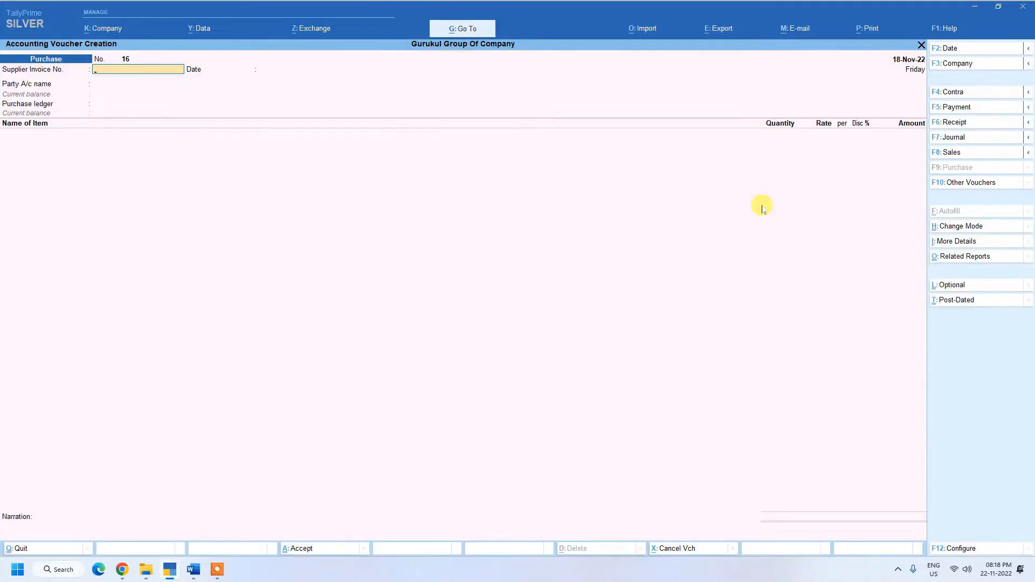
pyautogui.press('F8')
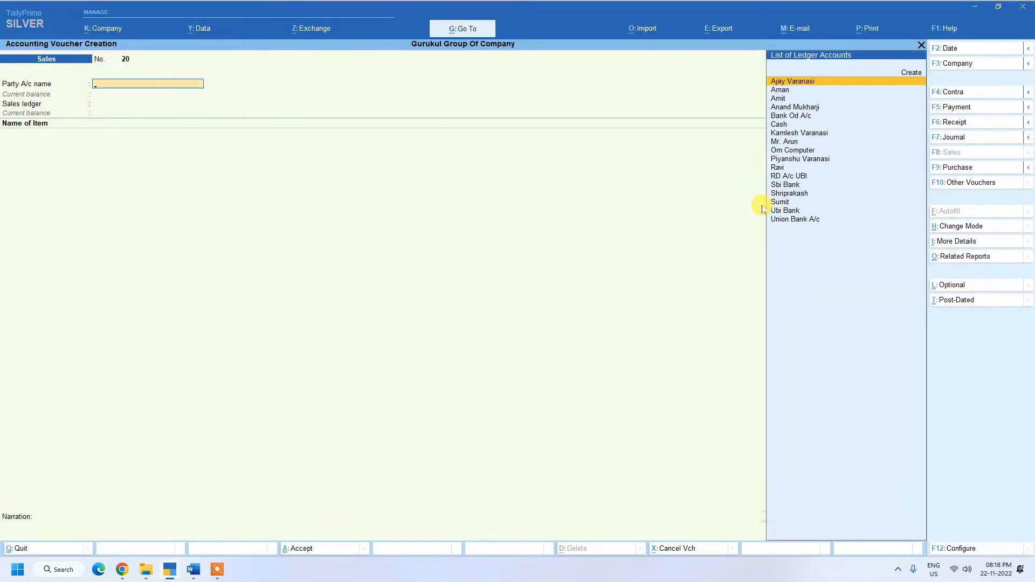
# Step: Set Cash as the party account and Sale A/c as the sales ledger of the voucher
pyautogui.press('Down')
pyautogui.press('Down')
pyautogui.press('Down')
pyautogui.press('Down')
pyautogui.press('Down')
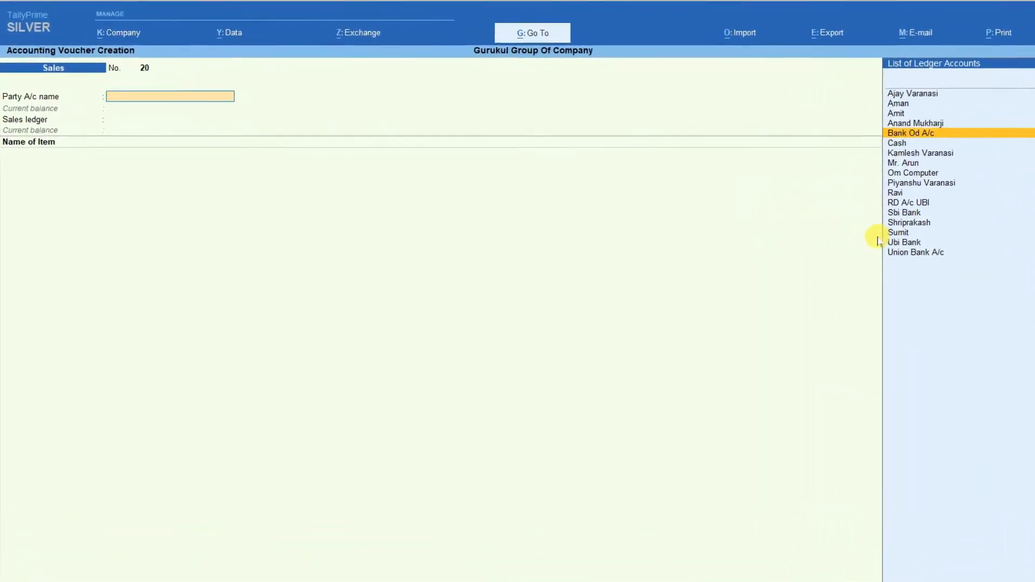
pyautogui.press('Return')
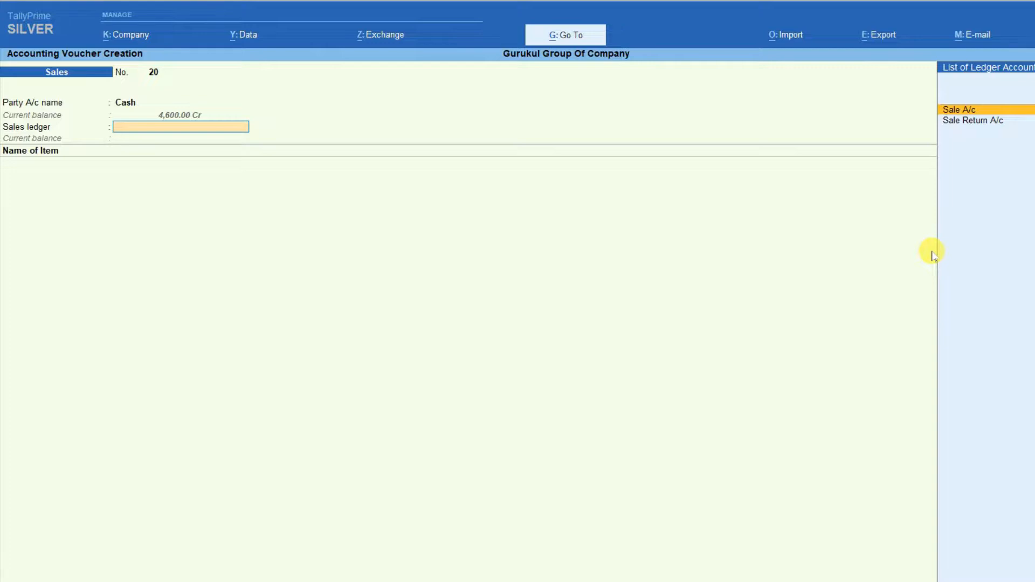
pyautogui.press('Return')
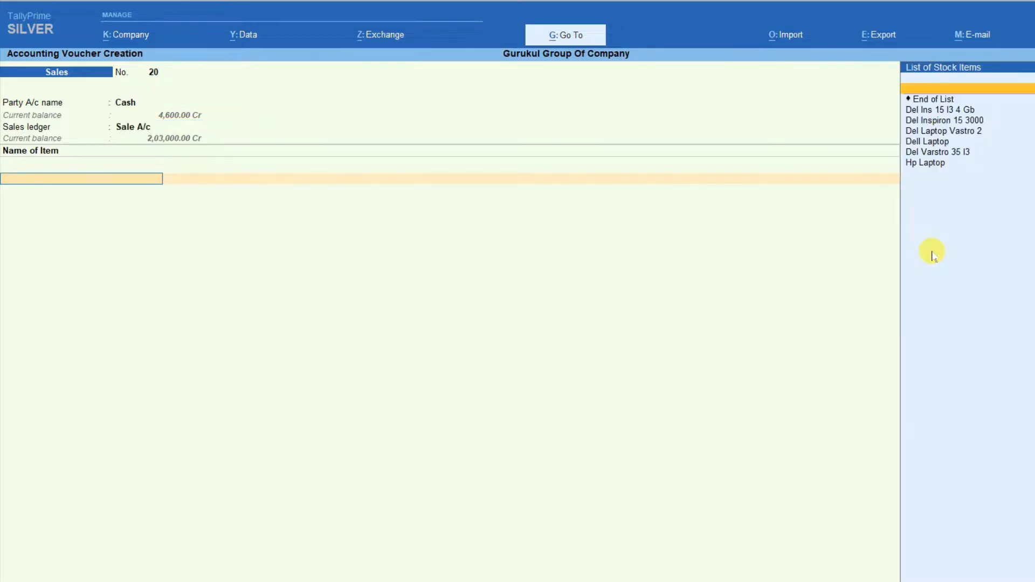
# Step: Add the stock item Del Ins 15 I3 4 Gb to the sale and choose ABS TOWER as its godown
pyautogui.press('Down')
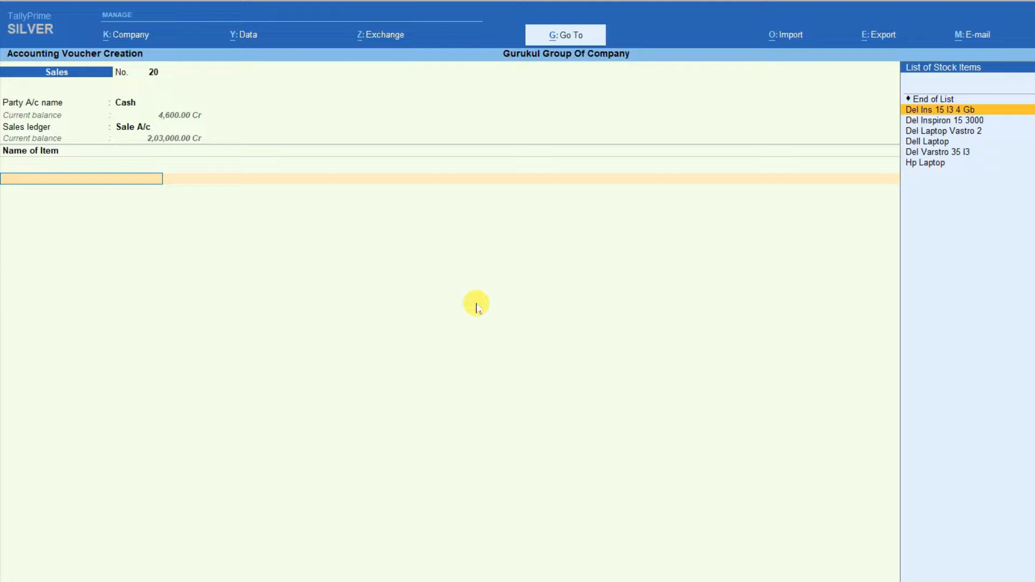
pyautogui.press('Return')
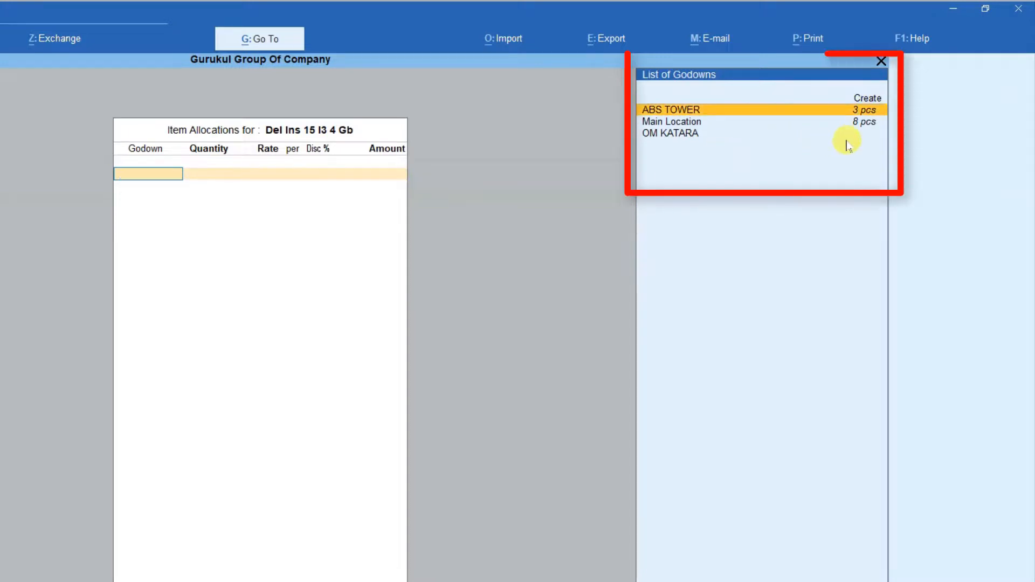
pyautogui.press('Down')
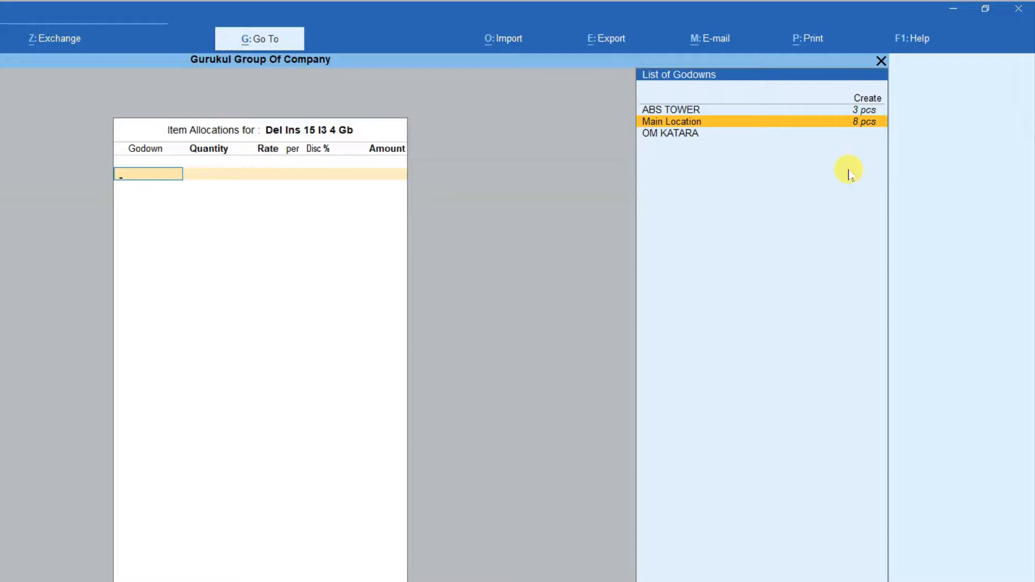
pyautogui.press('Up')
pyautogui.press('Return')
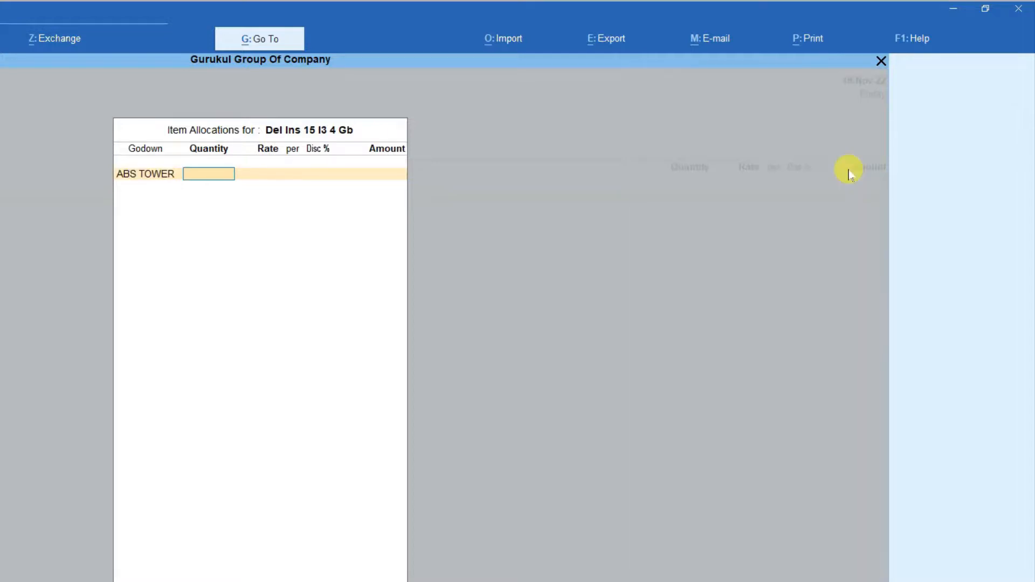
# Step: Allocate 1 pcs at a rate of 12,000.00 from the chosen godown and complete the item line
pyautogui.write('1')
pyautogui.press('Return')
pyautogui.press('Return')
pyautogui.press('Return')
pyautogui.press('Return')
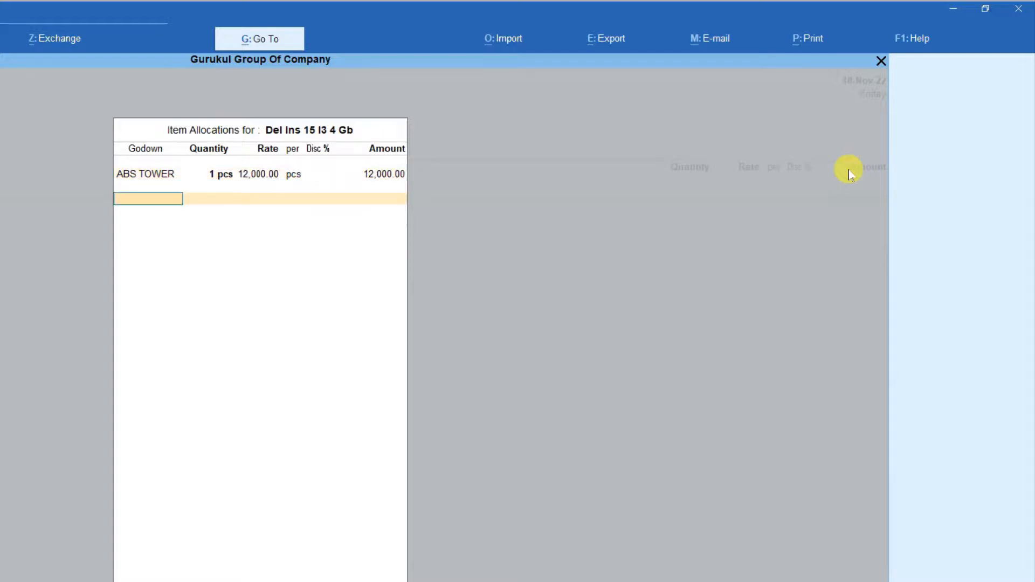
pyautogui.press('Return')
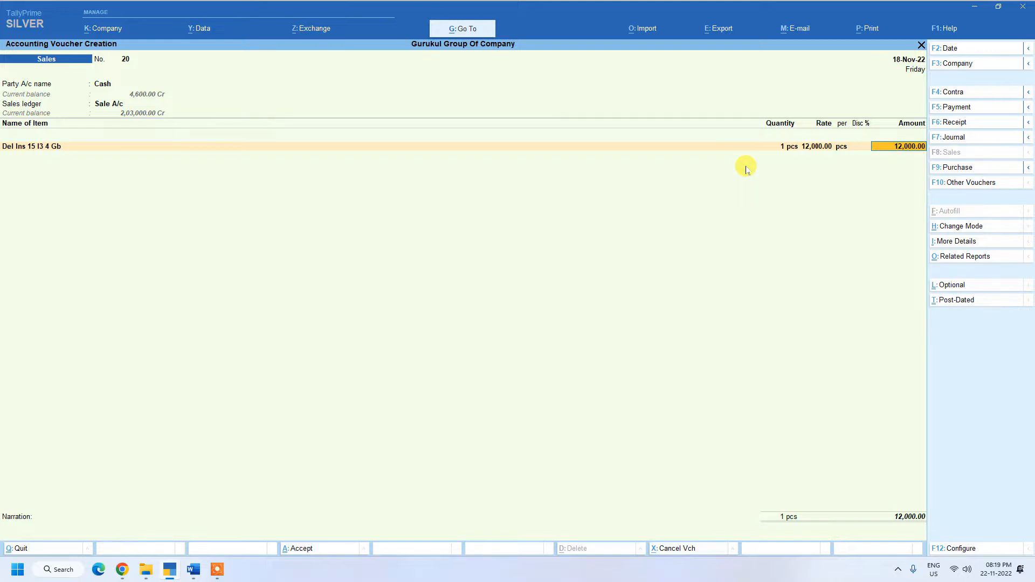
pyautogui.press('Return')
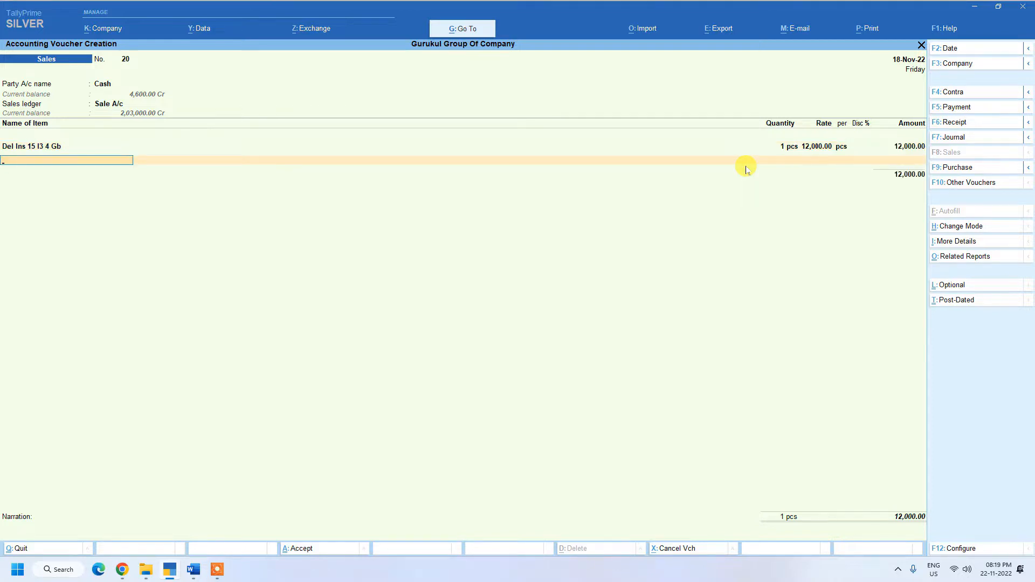
# Step: End the item list, leave the narration blank and save the sales voucher
pyautogui.press('Return')
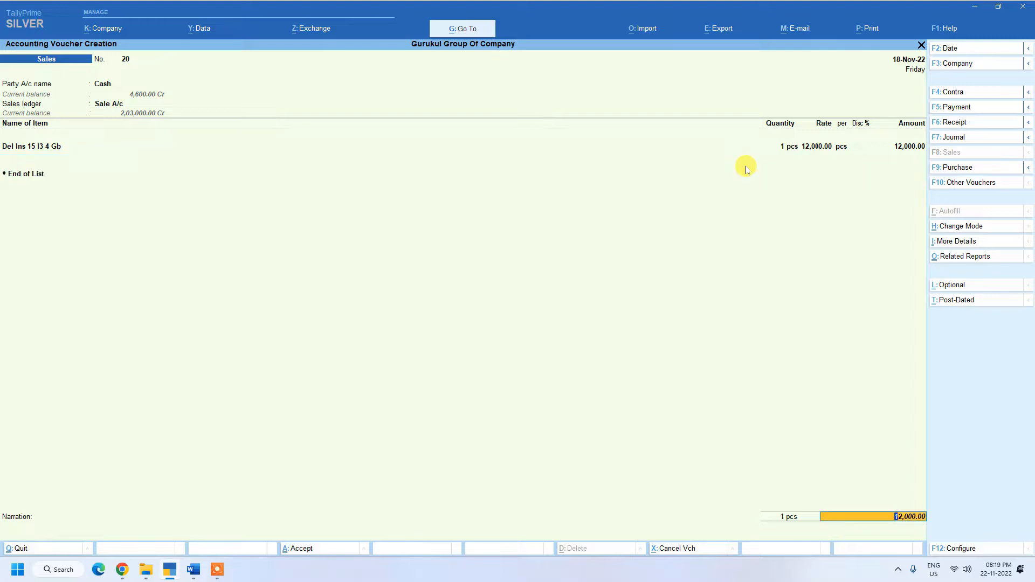
pyautogui.press('Return')
pyautogui.press('Return')
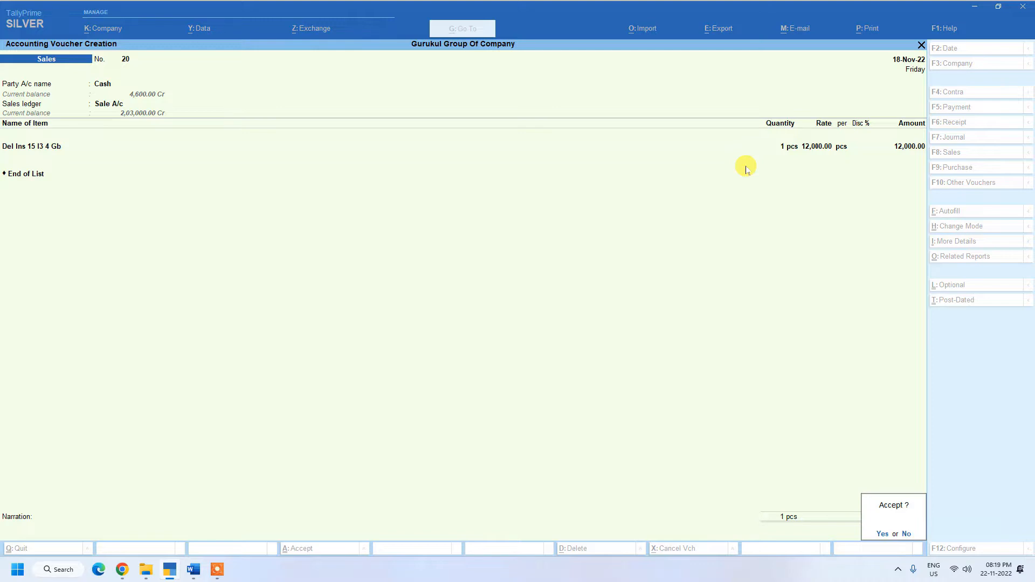
pyautogui.press('Return')
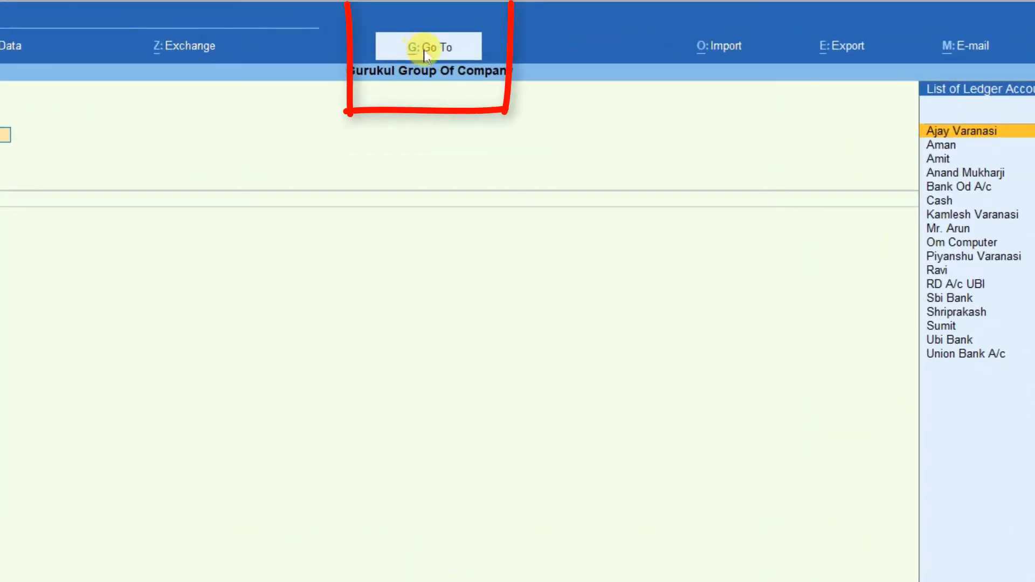
# Step: Search the reports for "GOD" and view the Godown Summary for ABS TOWER
pyautogui.click(426, 50)
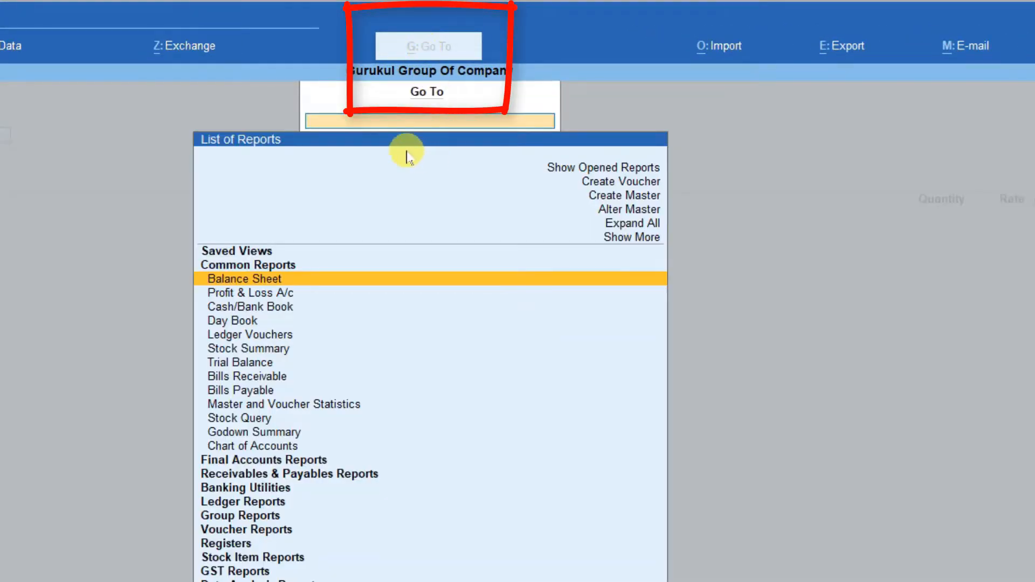
pyautogui.write('GOD')
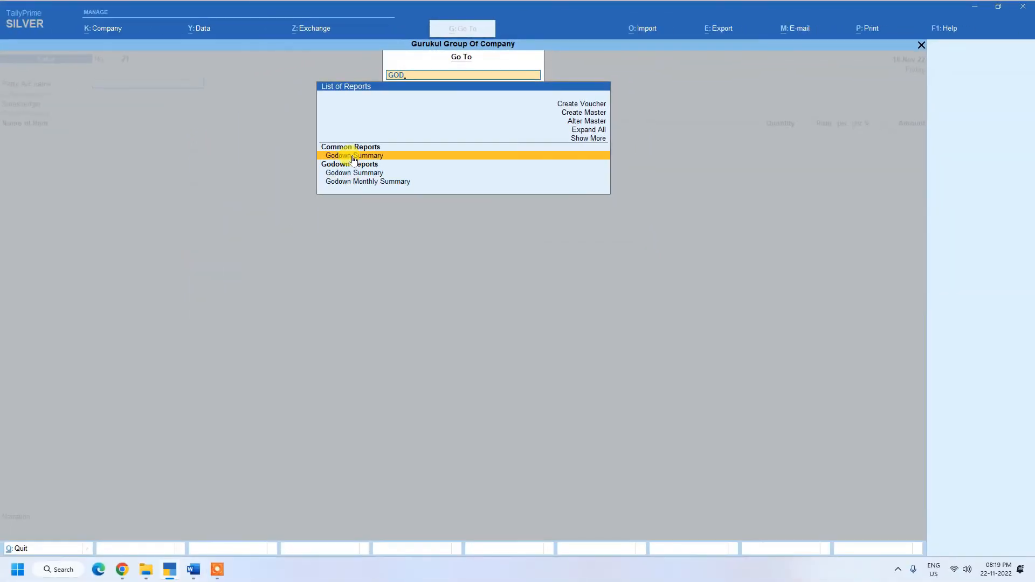
pyautogui.click(353, 156)
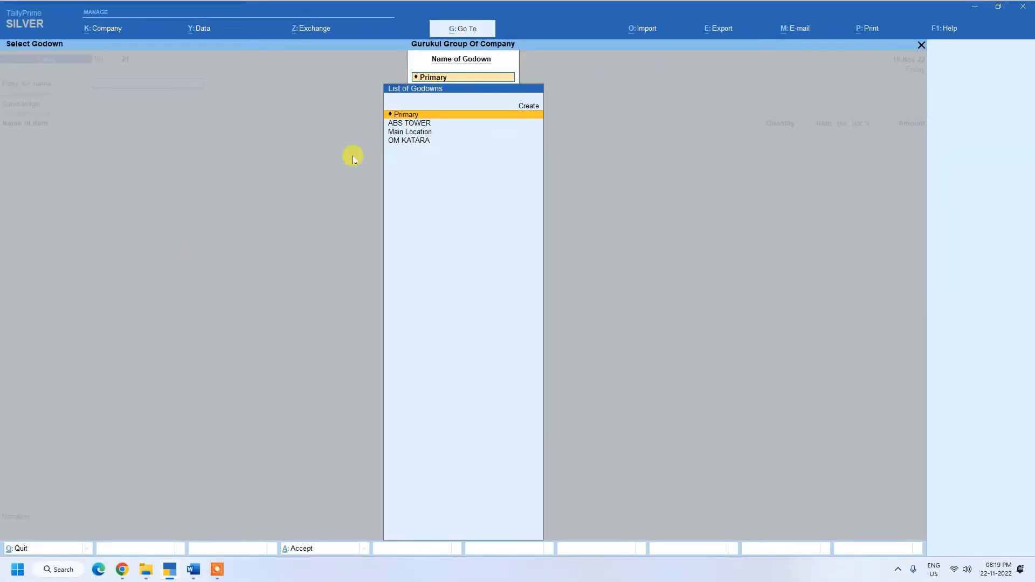
pyautogui.press('Down')
pyautogui.press('Return')
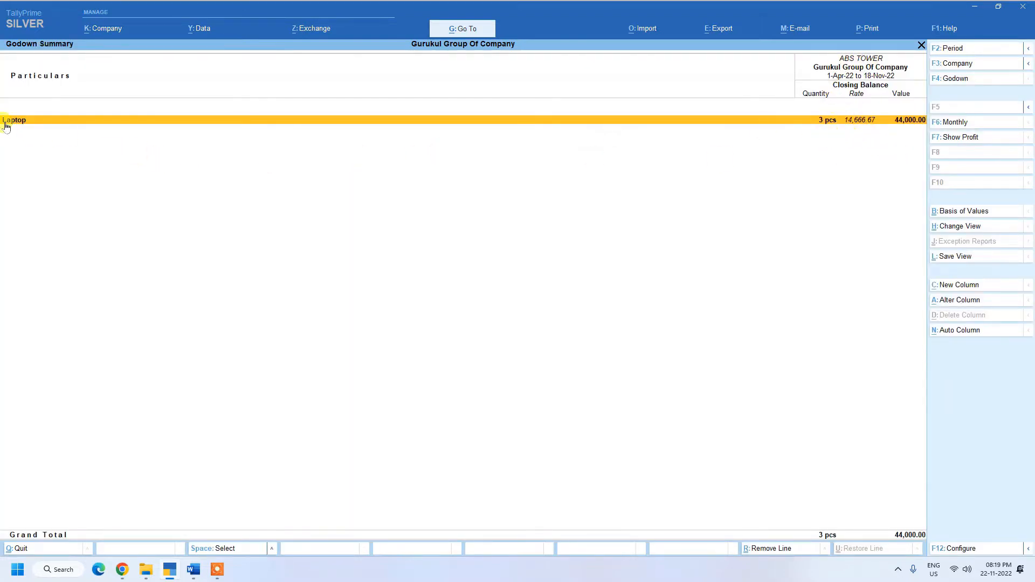
# Step: Switch the Godown Summary to OM KATARA, check its stock and return to the godown selection
pyautogui.press('F4')
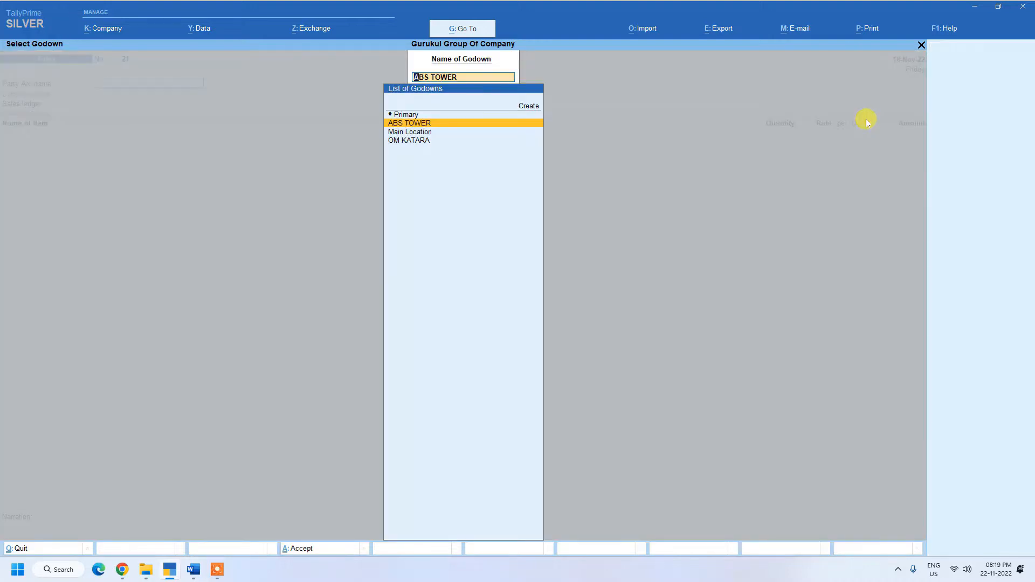
pyautogui.press('Down')
pyautogui.press('Down')
pyautogui.press('Return')
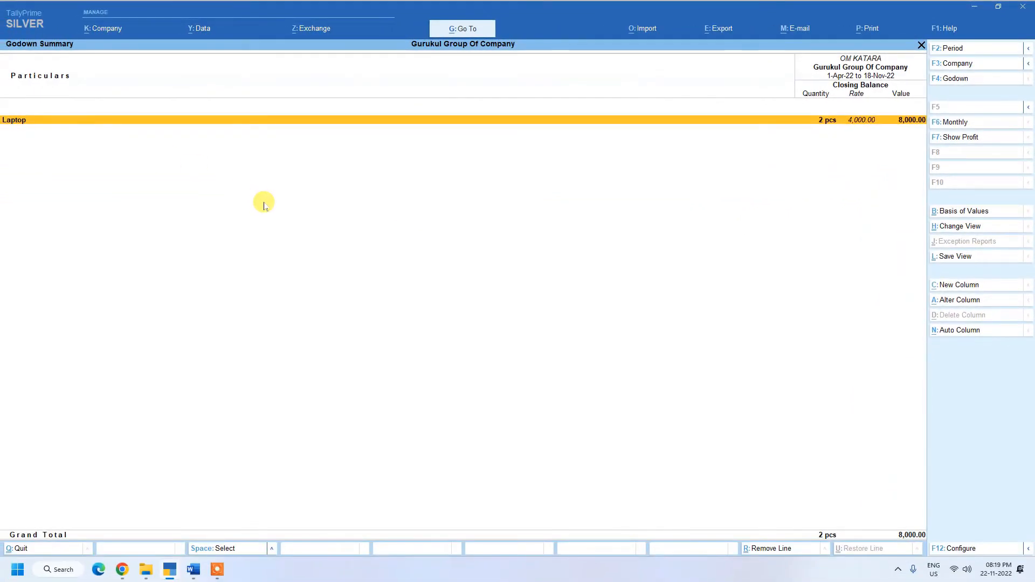
pyautogui.press('Escape')
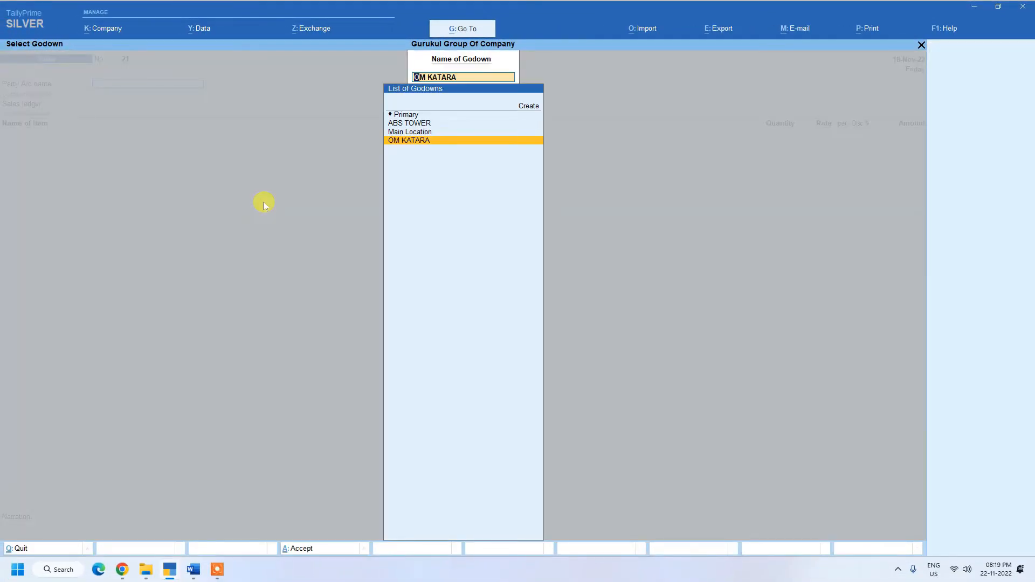